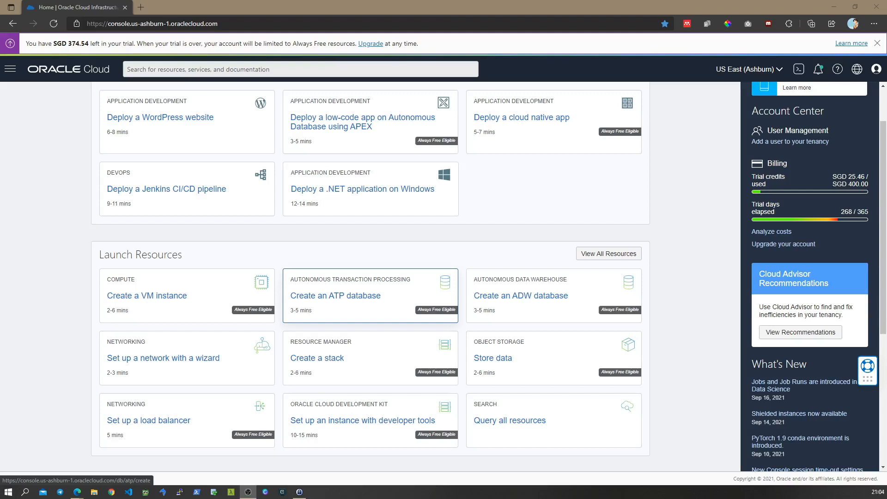
Return to the console home and go through Oracle Database to the Autonomous Databases list
left_click(336, 296)
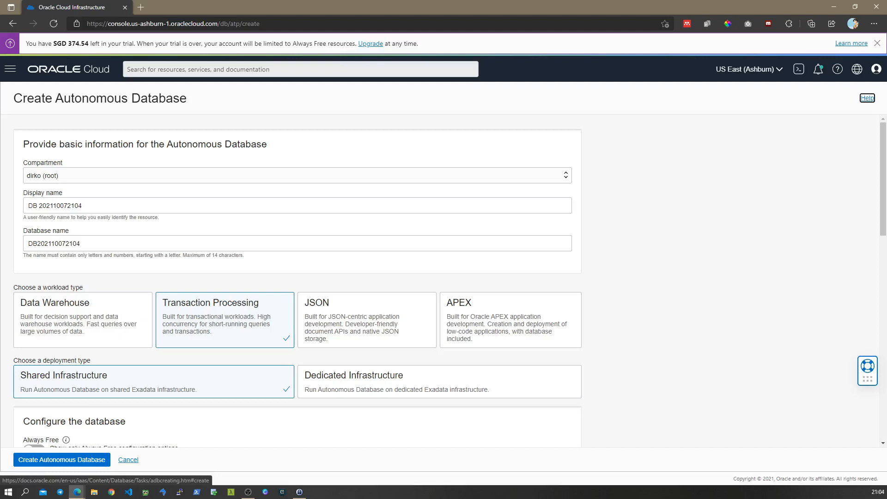
left_click(13, 24)
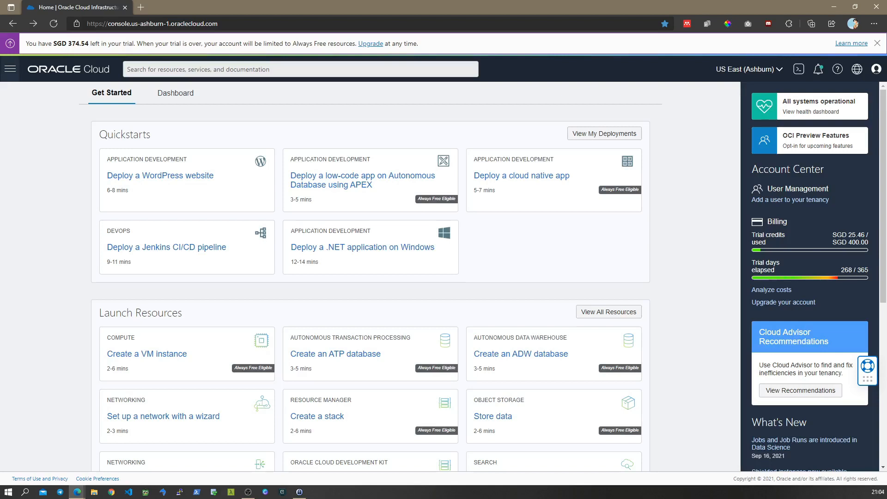
left_click(10, 69)
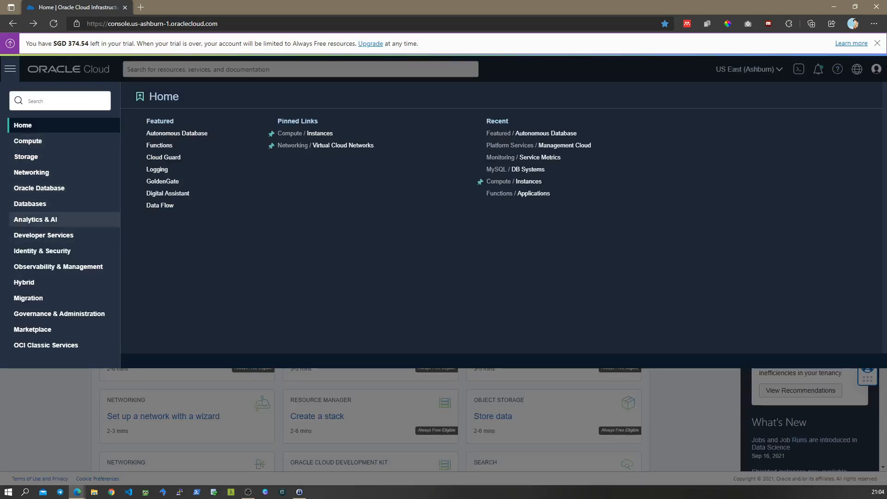
left_click(40, 188)
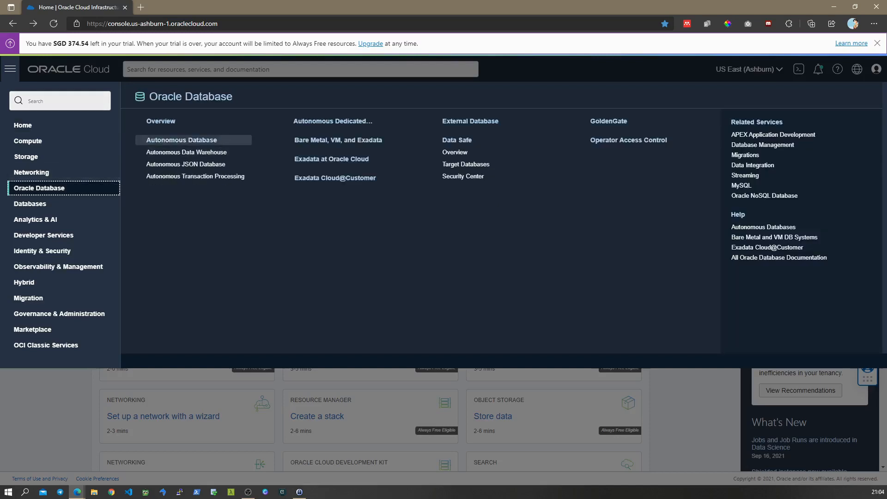
left_click(181, 139)
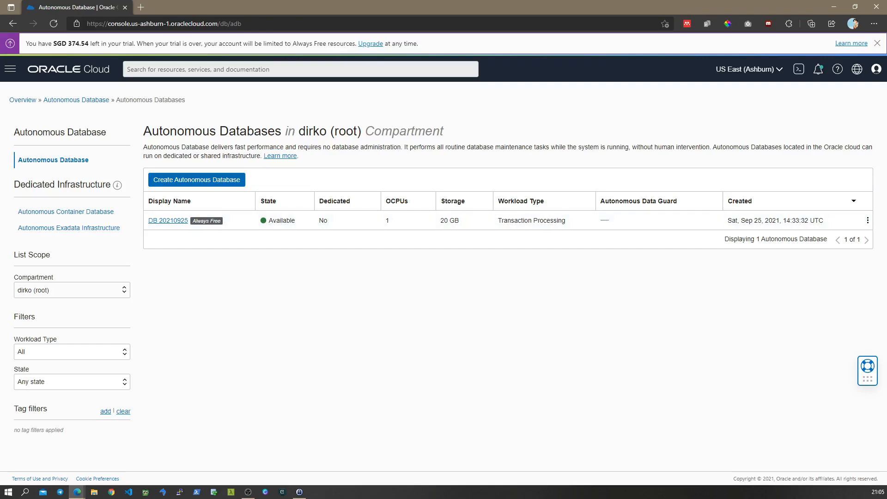
Open the Create Autonomous Database form from above the databases table
left_click(197, 179)
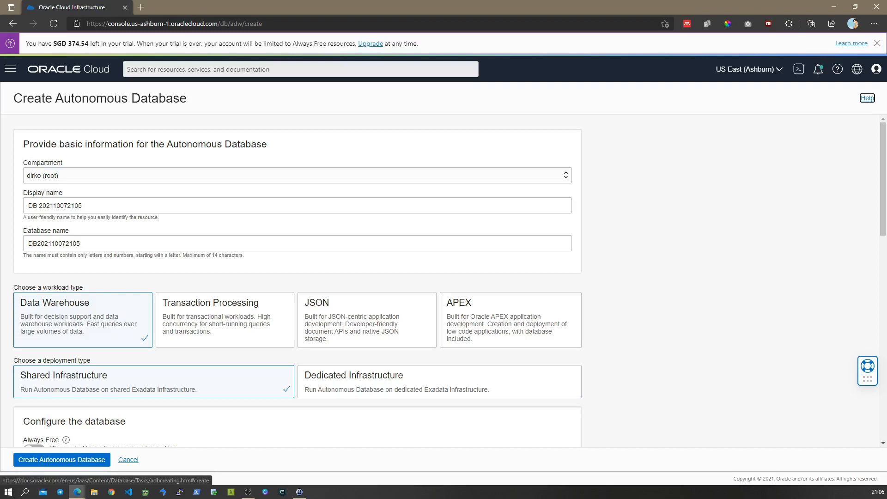
Choose the Transaction Processing workload card and switch on the Always Free toggle
scroll(449, 280, "down", 1)
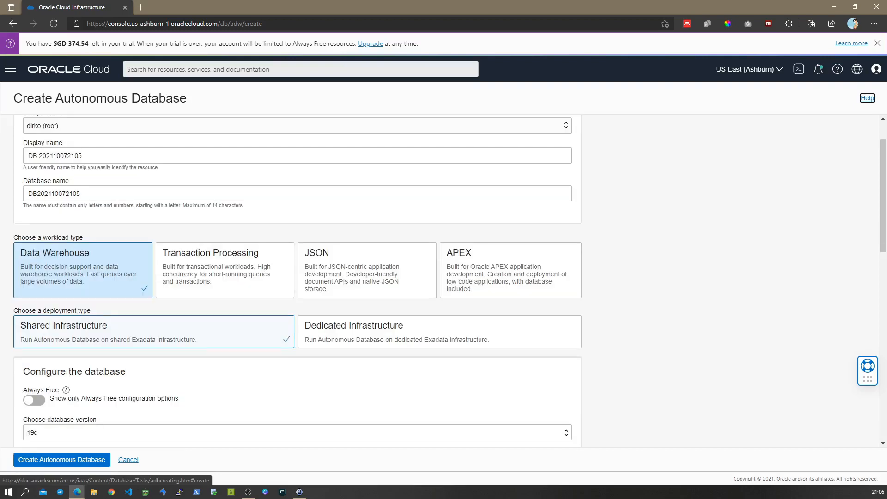
scroll(153, 240, "down", 1)
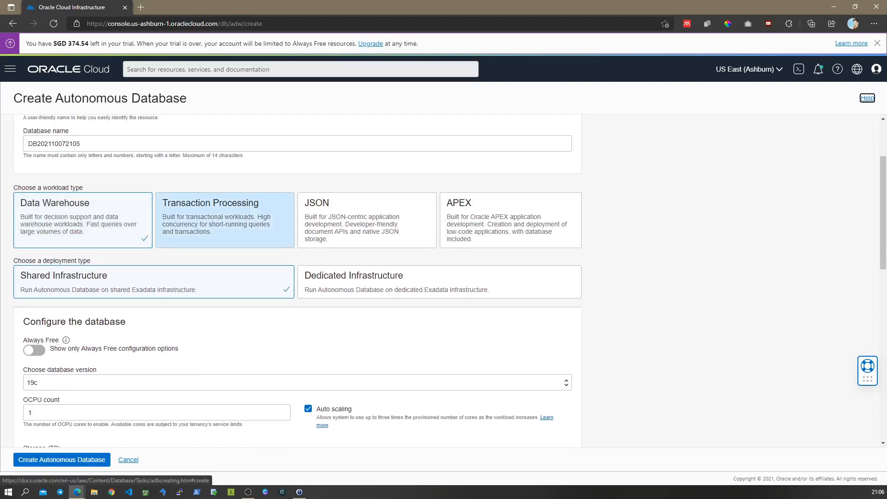
left_click(225, 221)
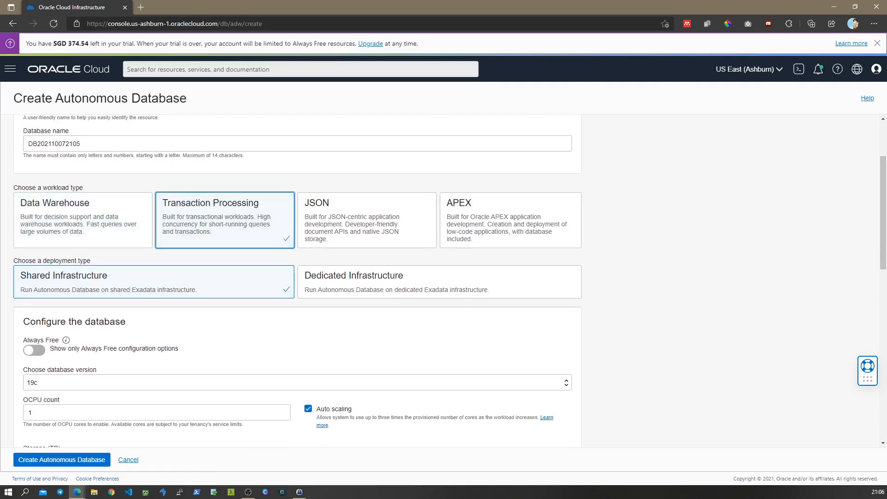
scroll(449, 281, "down", 1)
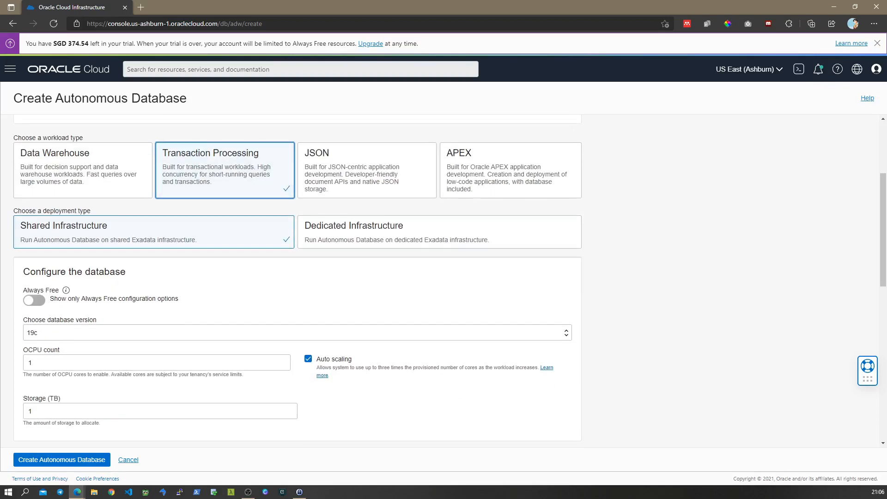
scroll(154, 282, "up", 1)
scroll(154, 281, "up", 1)
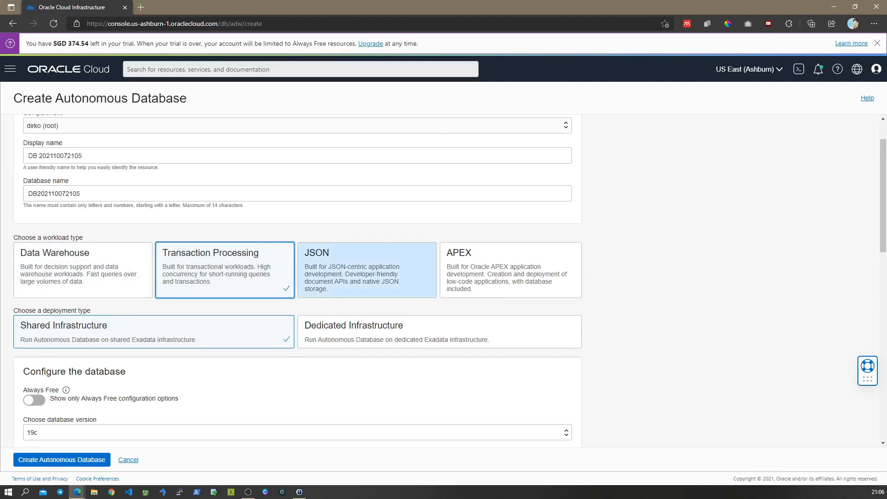
scroll(297, 282, "down", 1)
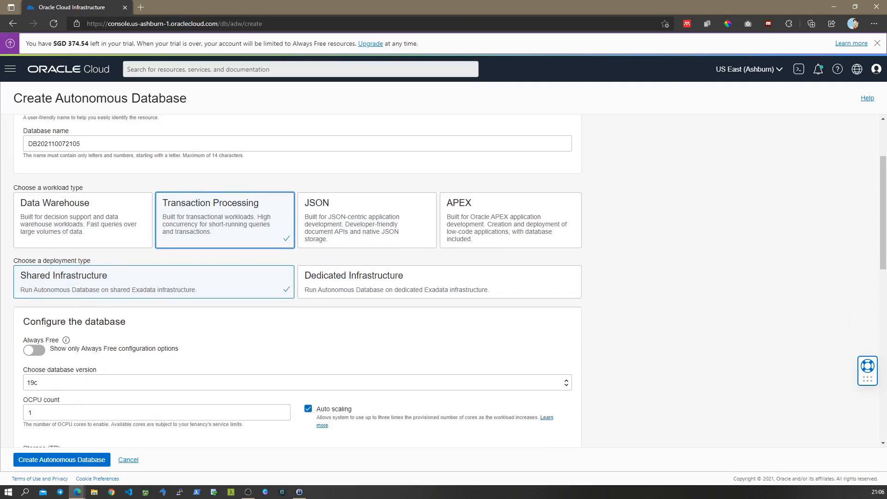
left_click(34, 350)
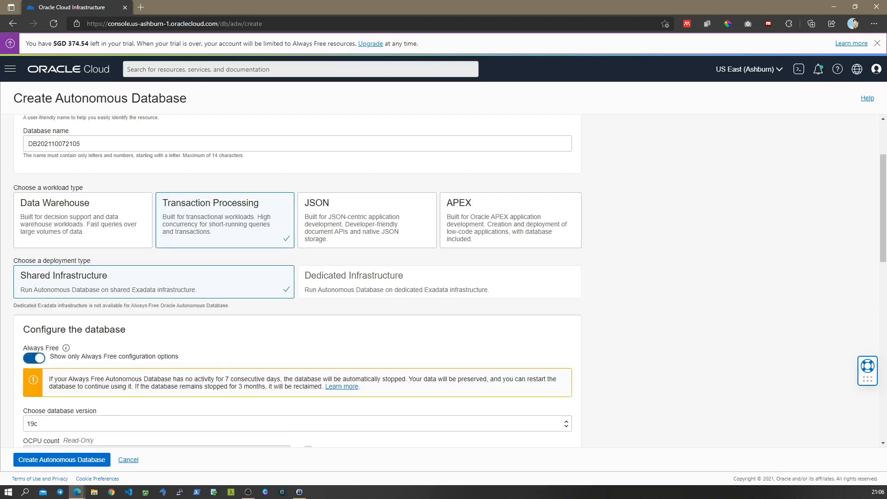
scroll(298, 282, "down", 1)
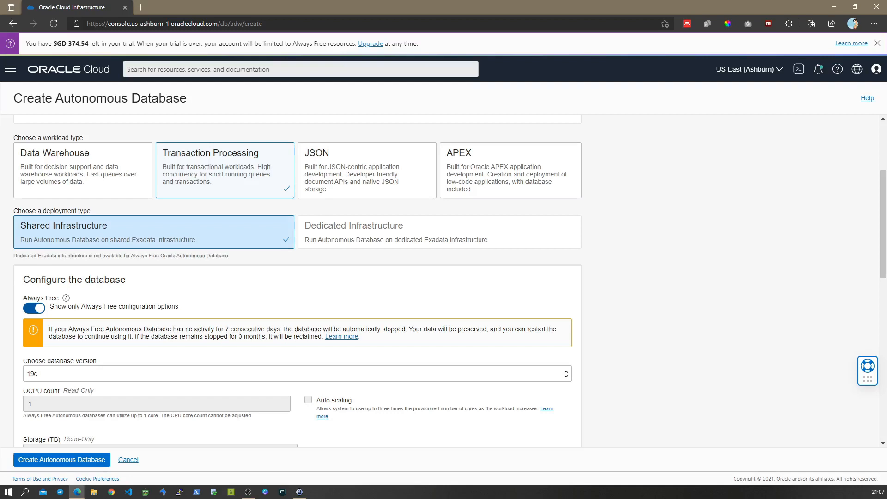
triple_click(354, 226)
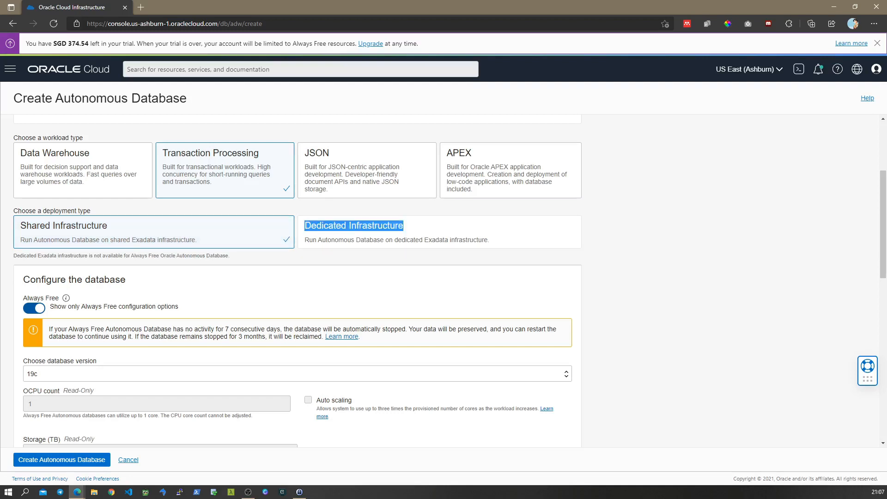
left_click(354, 225)
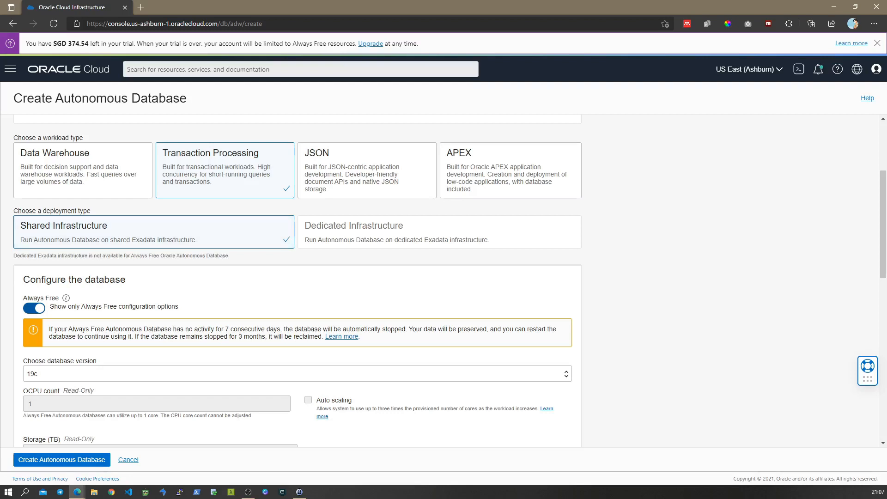
scroll(295, 278, "down", 1)
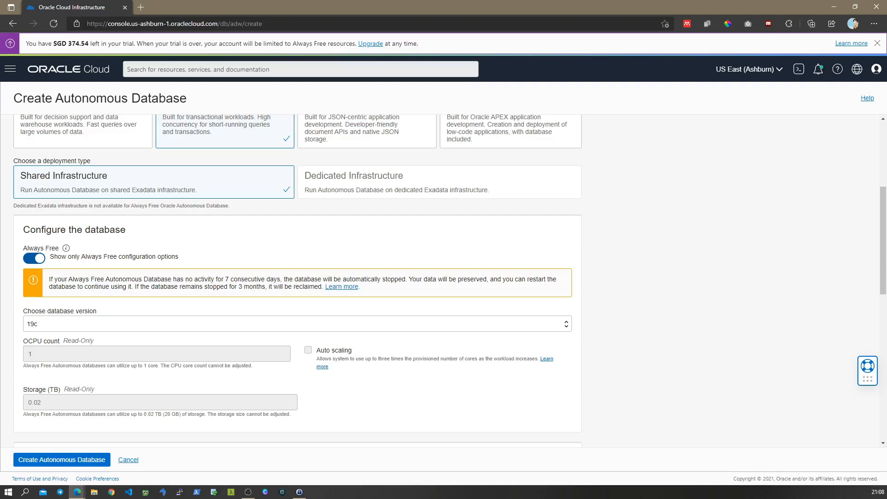
scroll(296, 277, "down", 2)
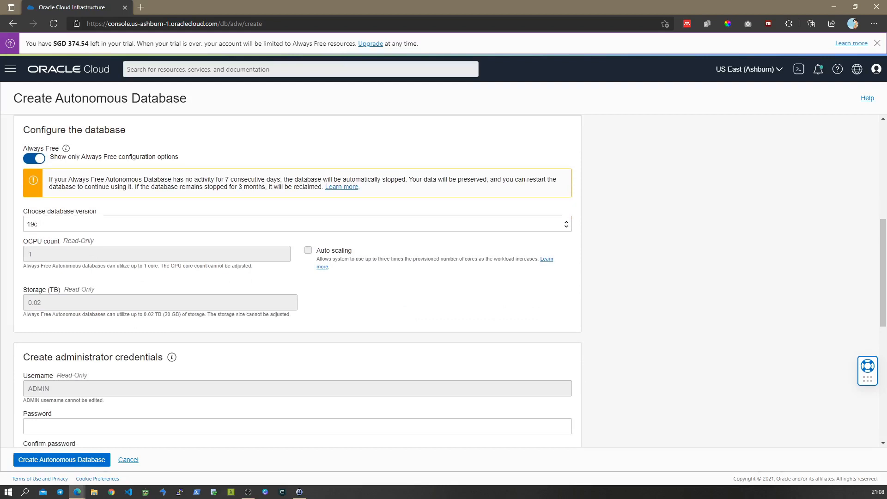
scroll(295, 277, "down", 1)
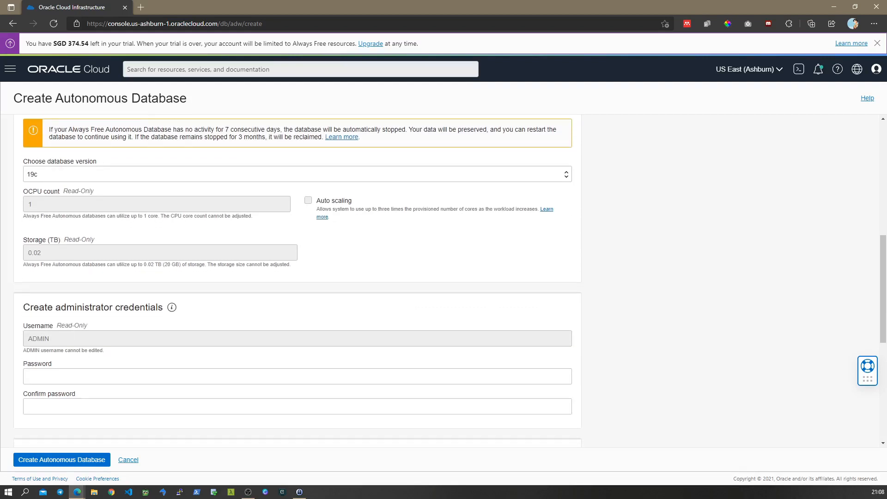
scroll(295, 277, "up", 2)
scroll(296, 277, "down", 1)
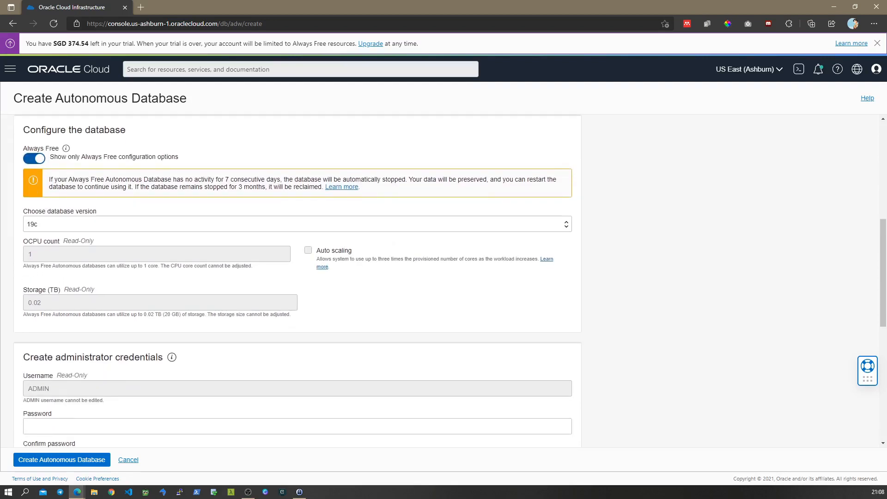
left_click(156, 254)
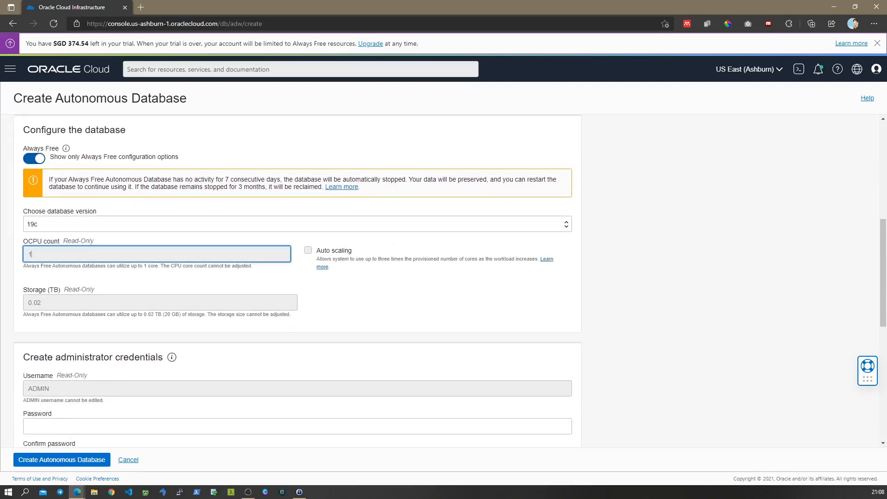
left_click(369, 295)
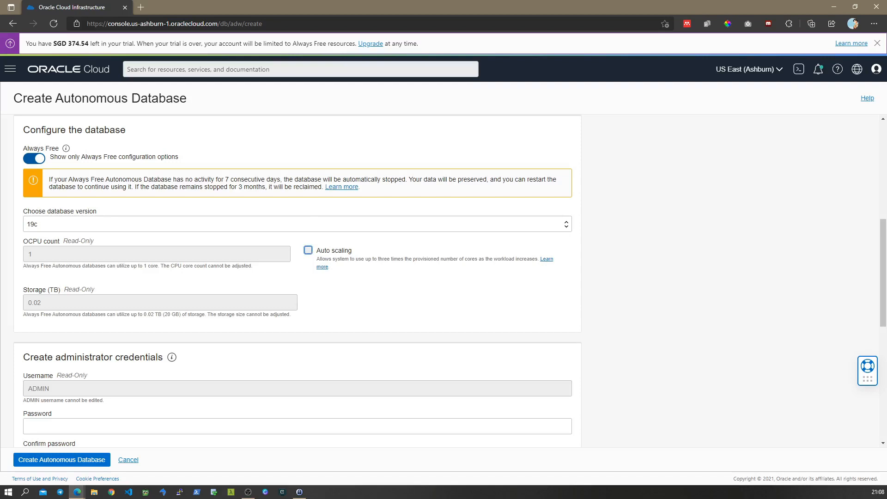
scroll(297, 281, "down", 2)
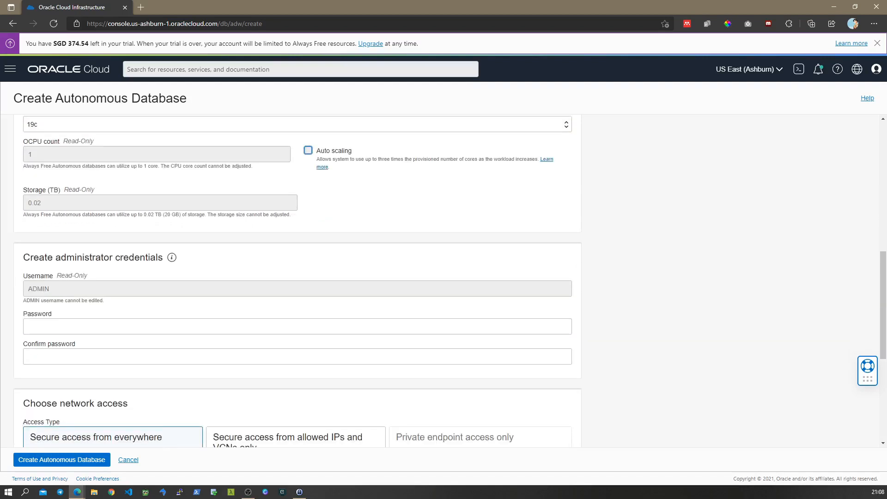
scroll(297, 280, "up", 1)
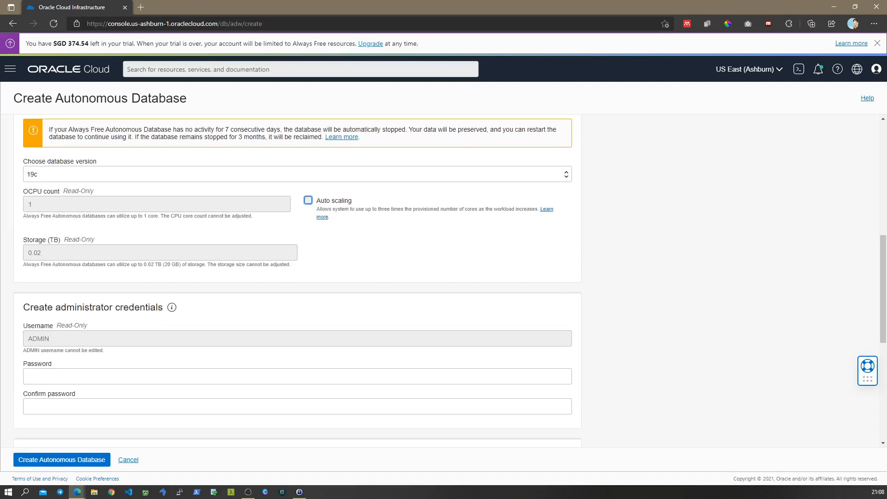
scroll(297, 280, "down", 1)
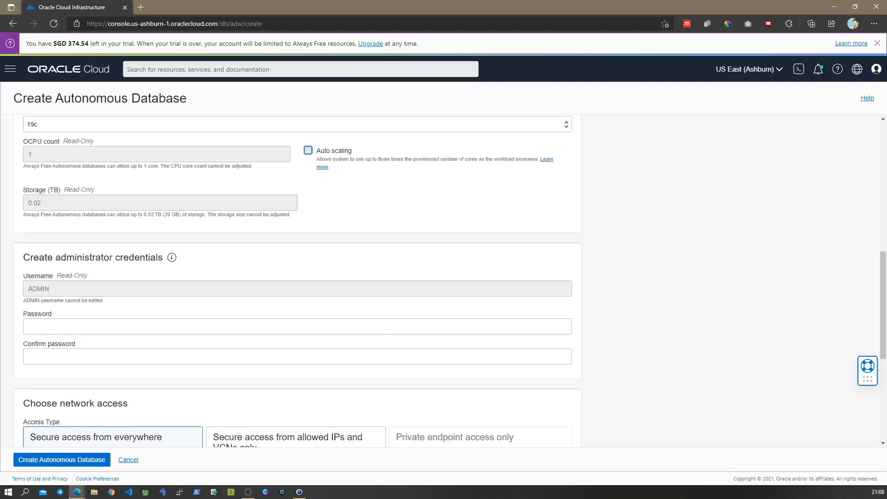
scroll(297, 281, "down", 1)
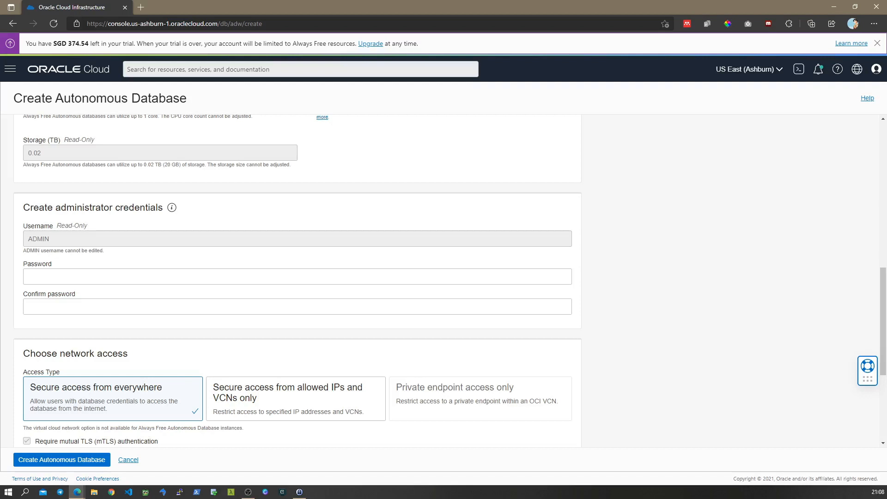
left_click(29, 238)
scroll(297, 280, "down", 1)
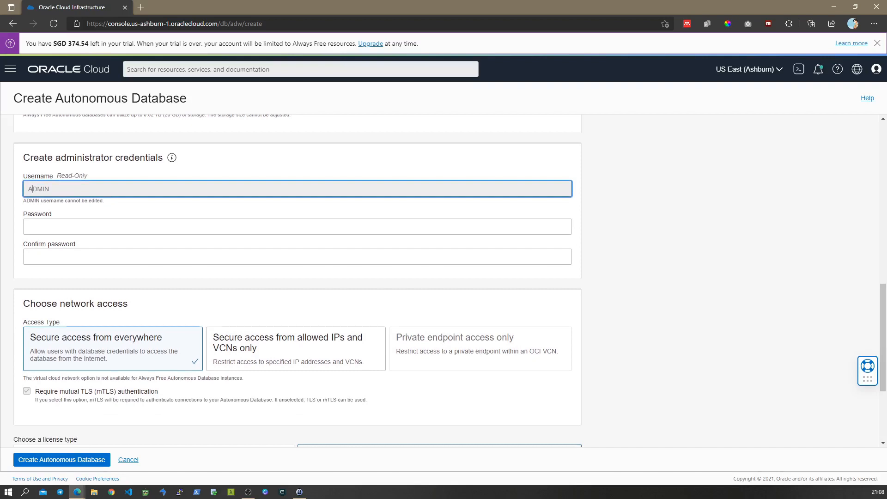
Enter the ADMIN password, correcting a rejected first attempt, and retype it in Confirm password
key("Tab")
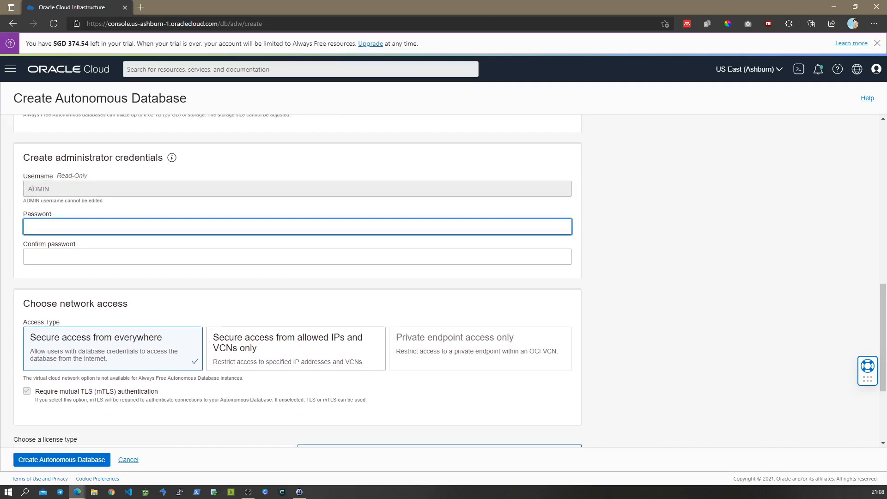
type("•••••")
key("BackSpace")
key("BackSpace")
key("BackSpace")
key("BackSpace")
key("BackSpace")
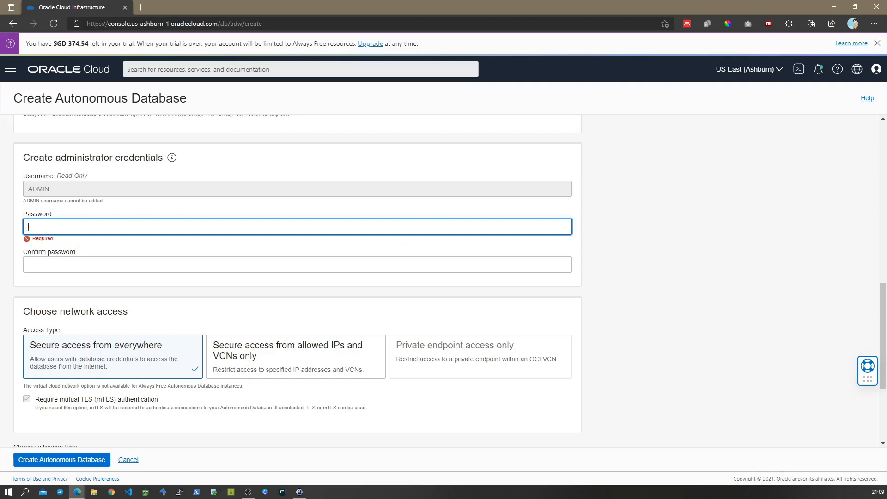
type("••••••••")
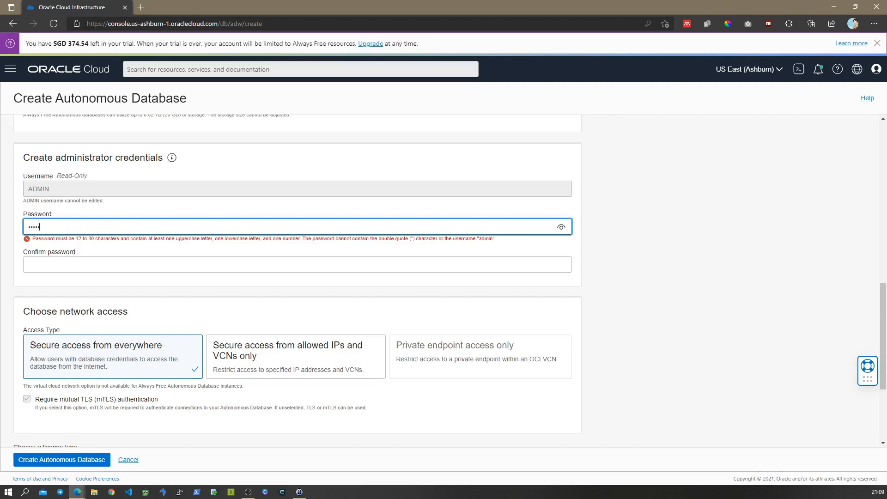
type("••••")
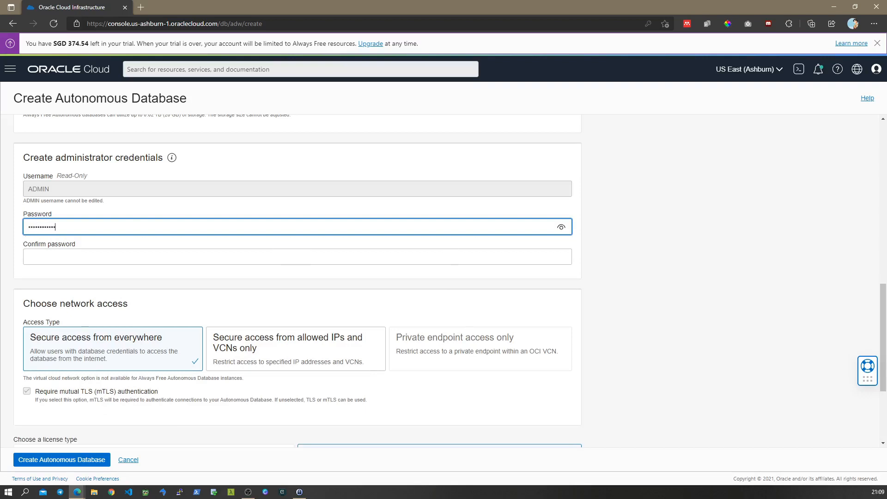
key("Tab")
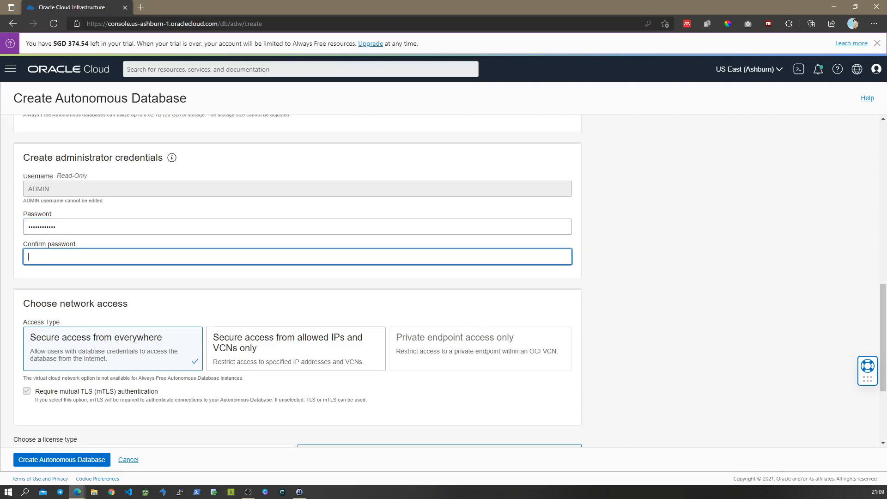
type("••••••••••••")
Review the secure-from-everywhere access and License Included settings, then submit the database for creation
scroll(298, 277, "down", 2)
scroll(298, 277, "down", 1)
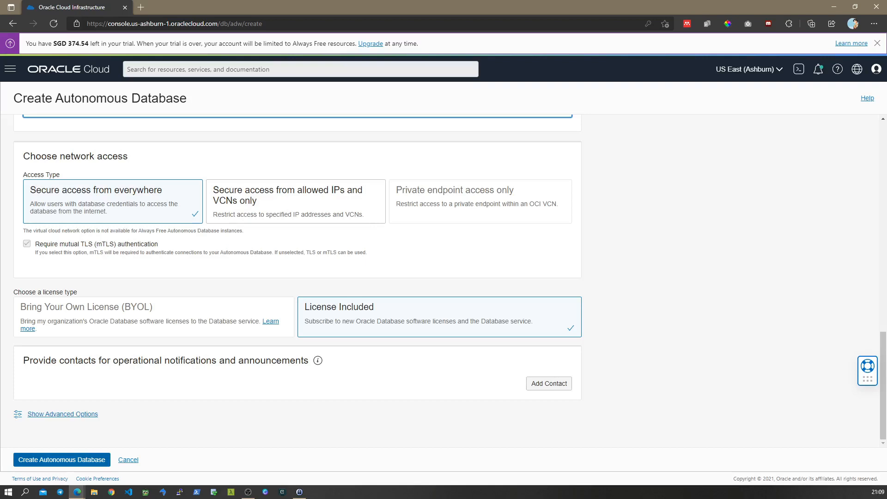
left_click(62, 459)
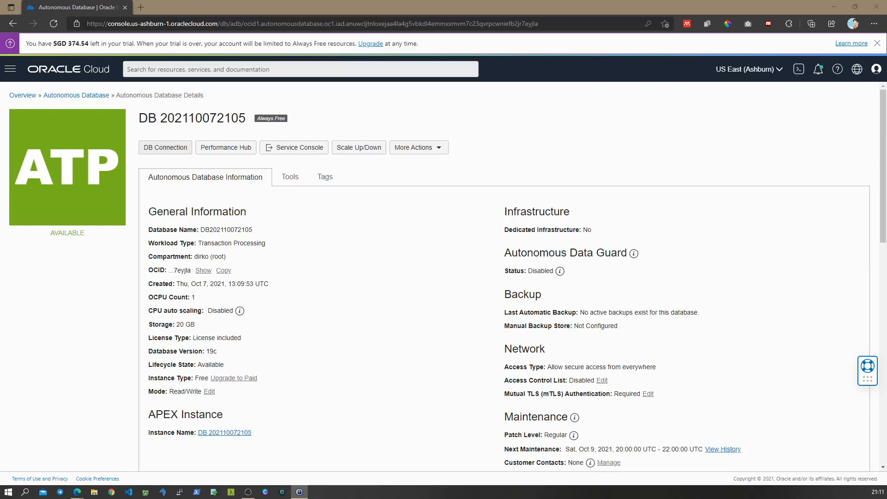
left_click(164, 147)
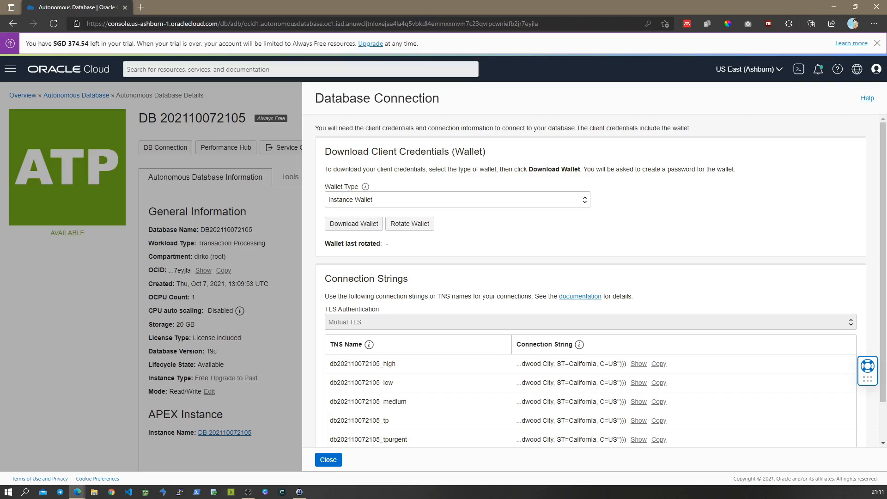
Start the Instance Wallet download from the DB Connection panel
left_click(354, 223)
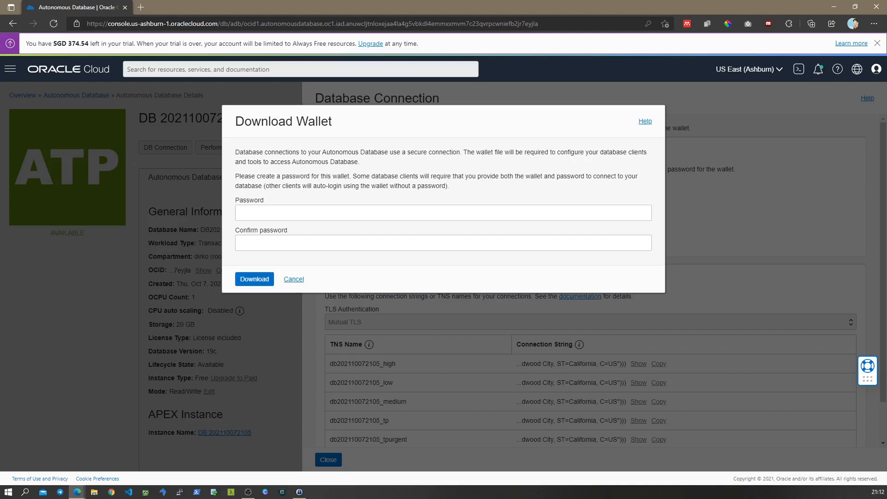
Enter and confirm a wallet password, then submit to download the Instance Wallet
left_click(240, 213)
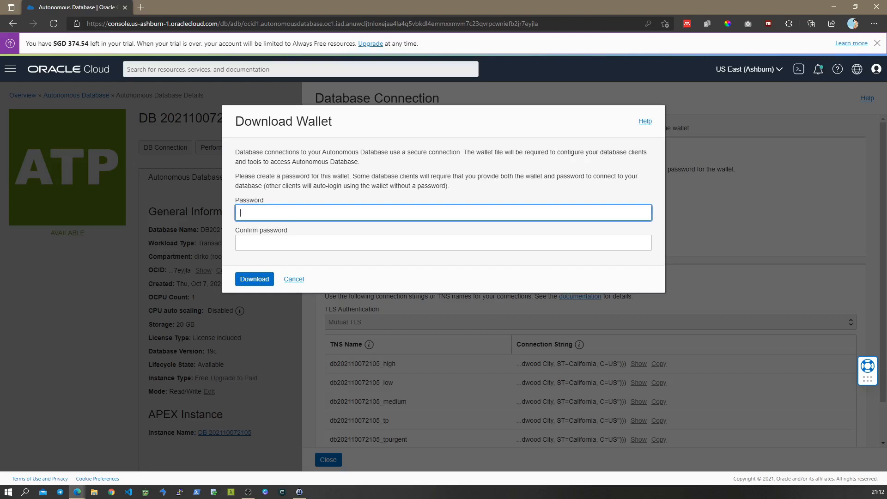
type("aaaaa")
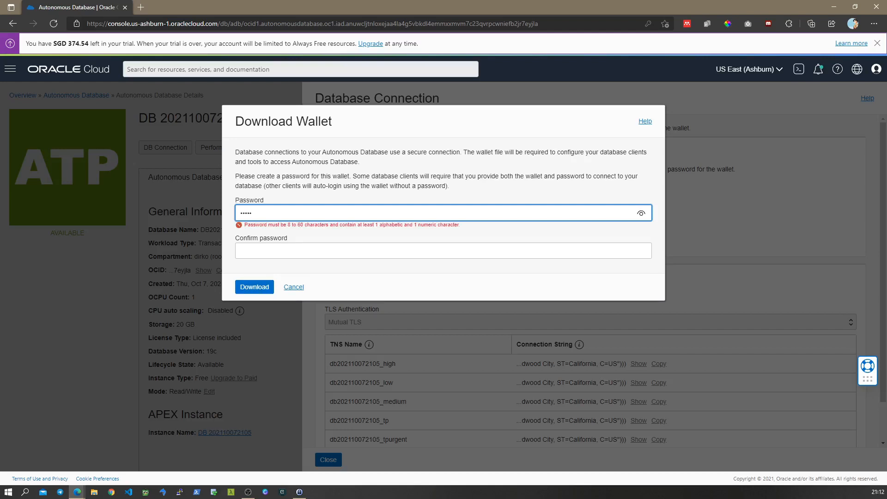
type("aaa•••")
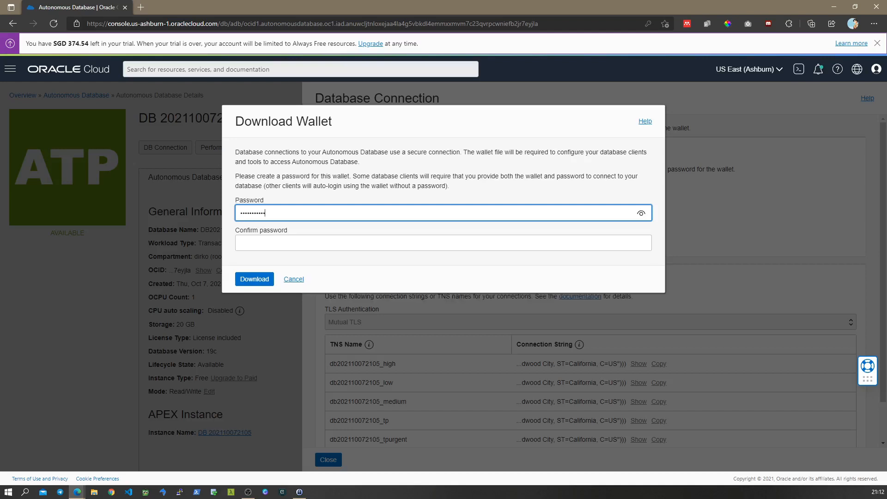
key("Tab")
type("•••••")
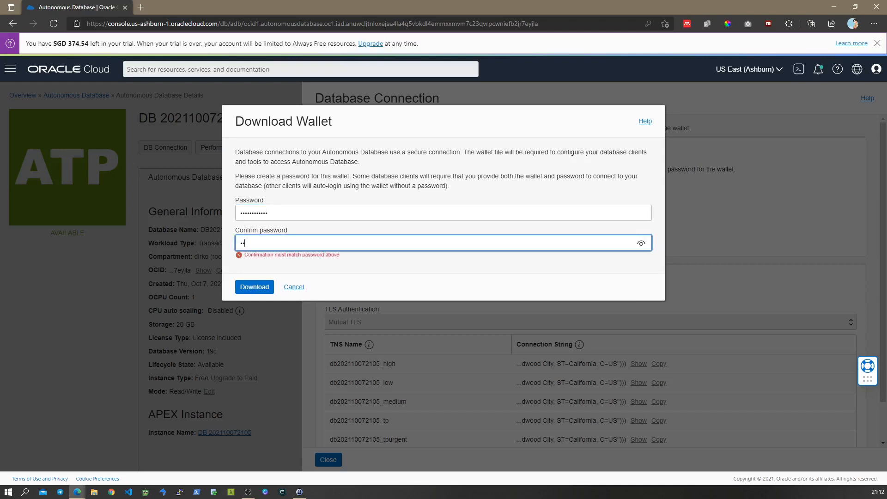
type("••••••")
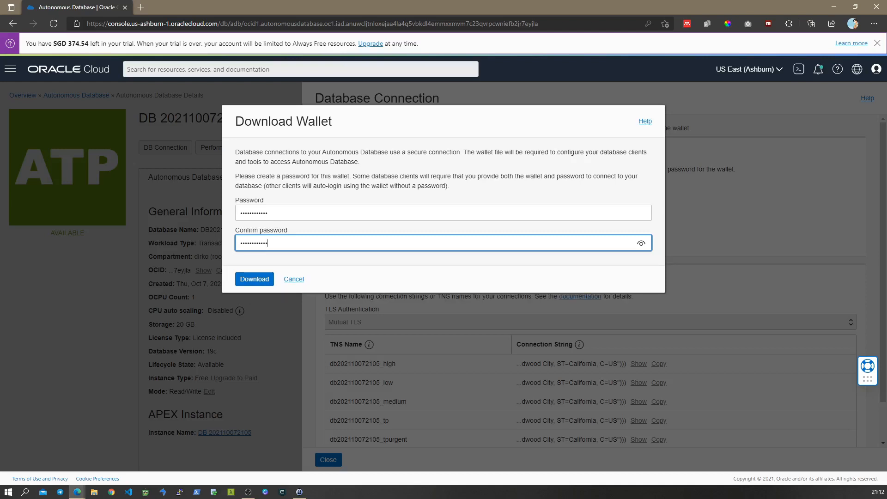
key("Return")
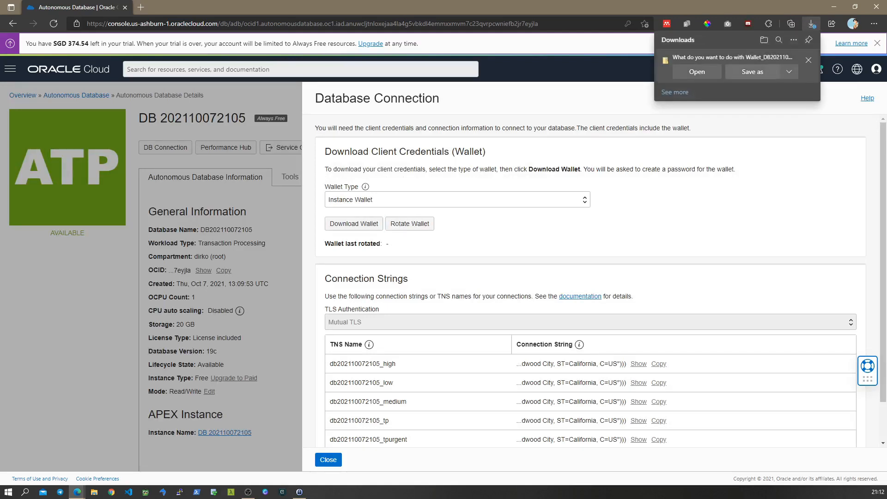
Save Wallet_DB202110072105.zip to Downloads and close the database connection panel
left_click(753, 72)
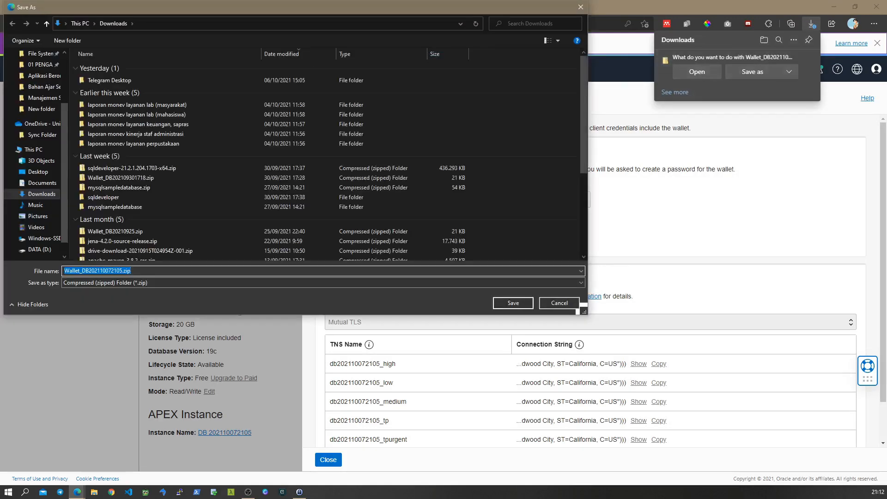
left_click(527, 304)
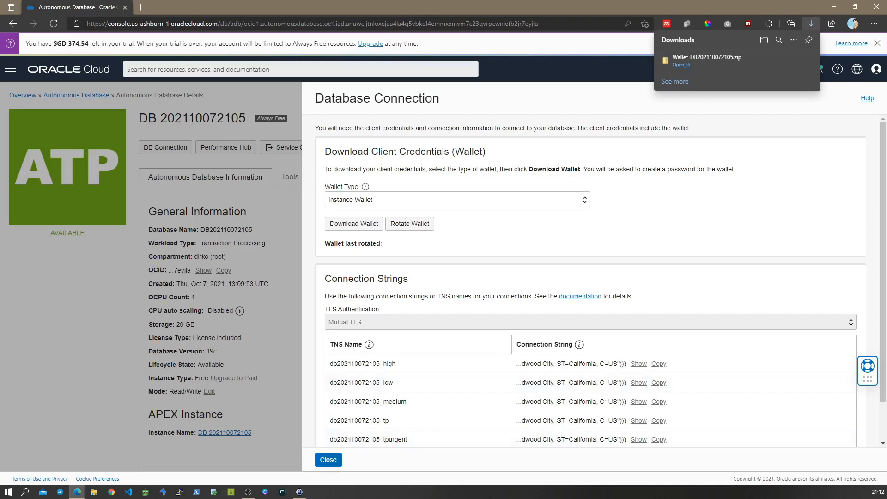
left_click(328, 460)
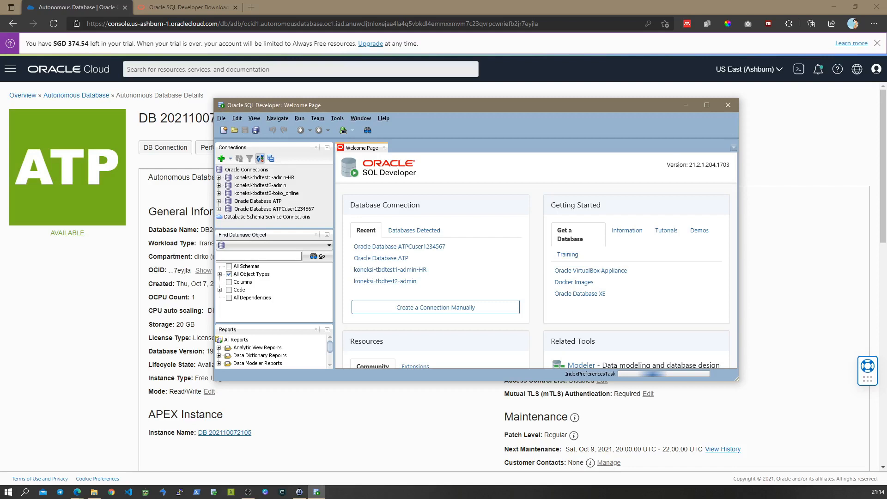
Open the New / Select Database Connection dialog from the Connections panel's green + button
left_click(221, 158)
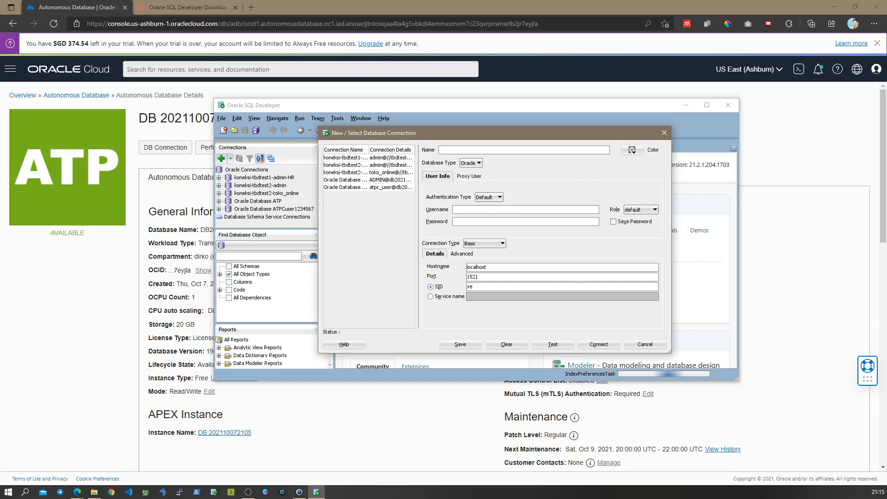
Name the new connection 'Oracle Database ATP 2' and set its connection type to Cloud Wallet
type("Or")
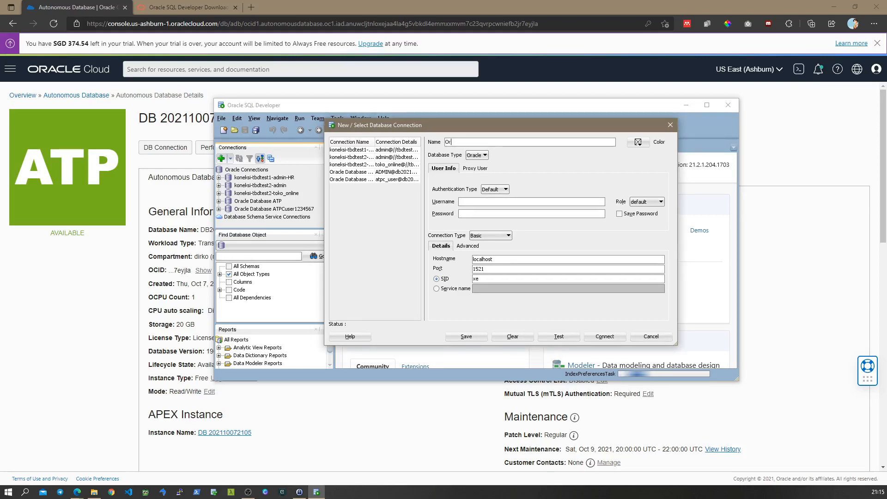
type("acle Database ATP")
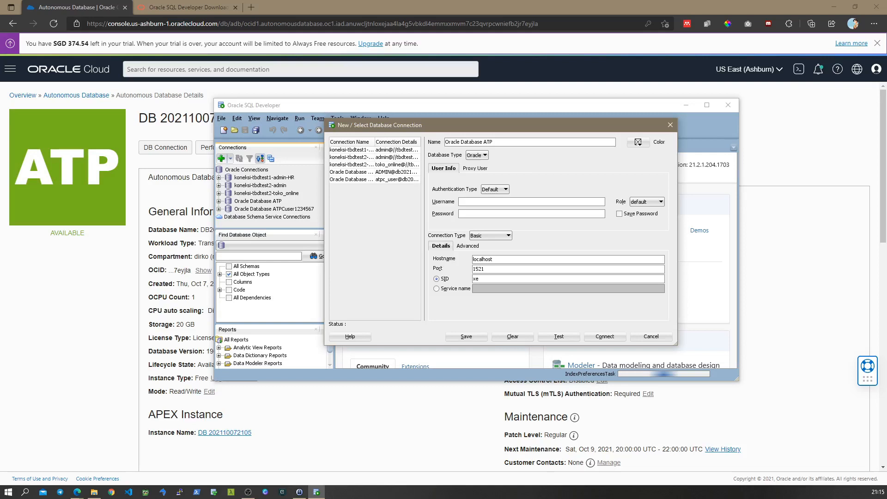
type("2")
left_click(491, 236)
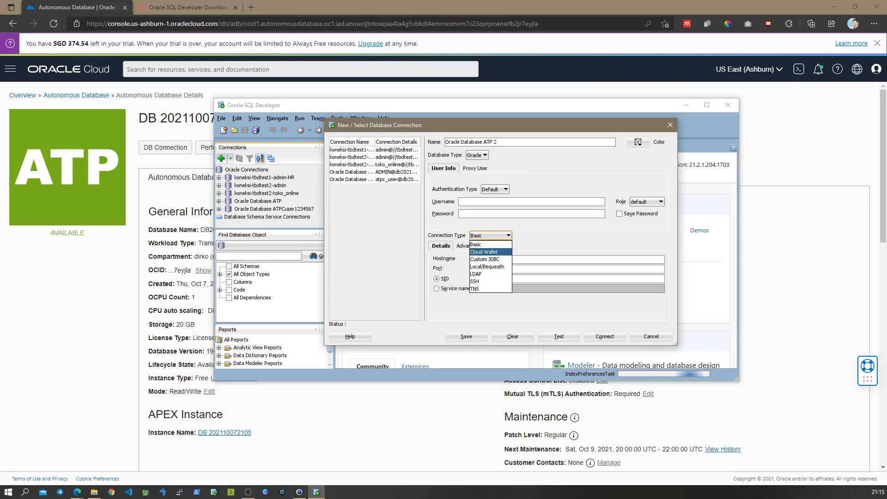
left_click(484, 252)
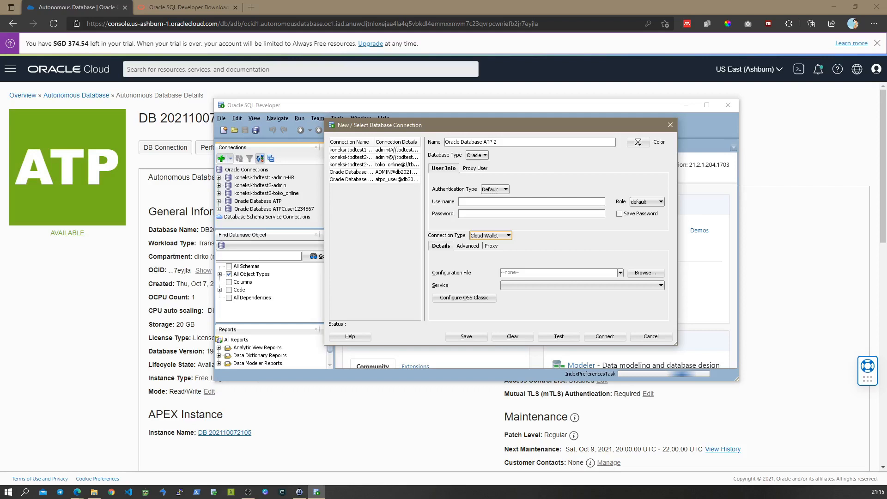
Choose Wallet_DB202110072105.zip as the configuration file and enter the ADMIN username and password
left_click(645, 273)
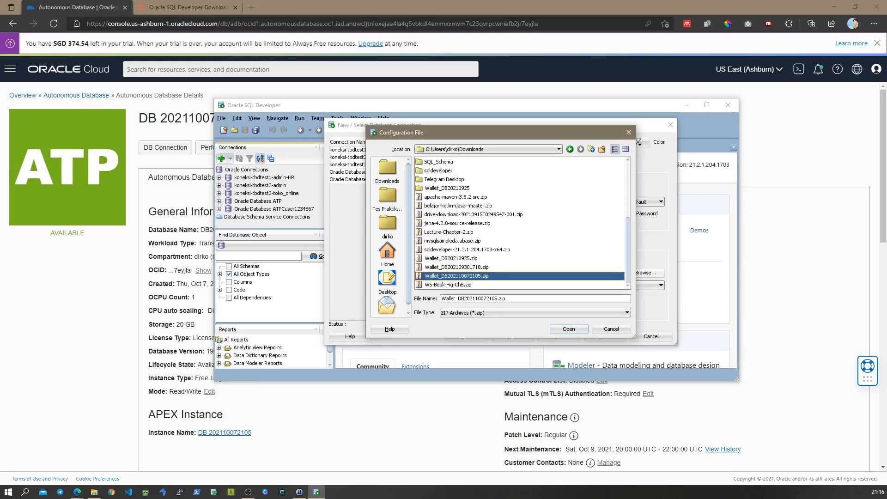
key("Return")
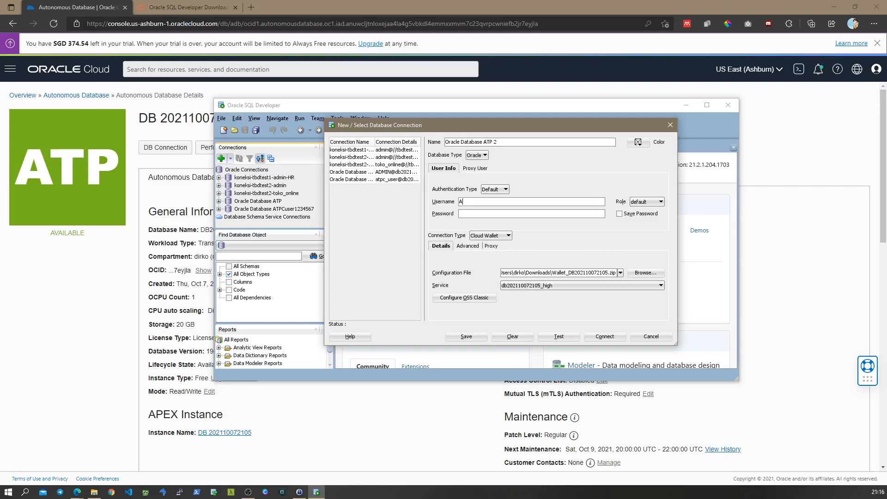
type("DMIN")
key("Tab")
type("*****")
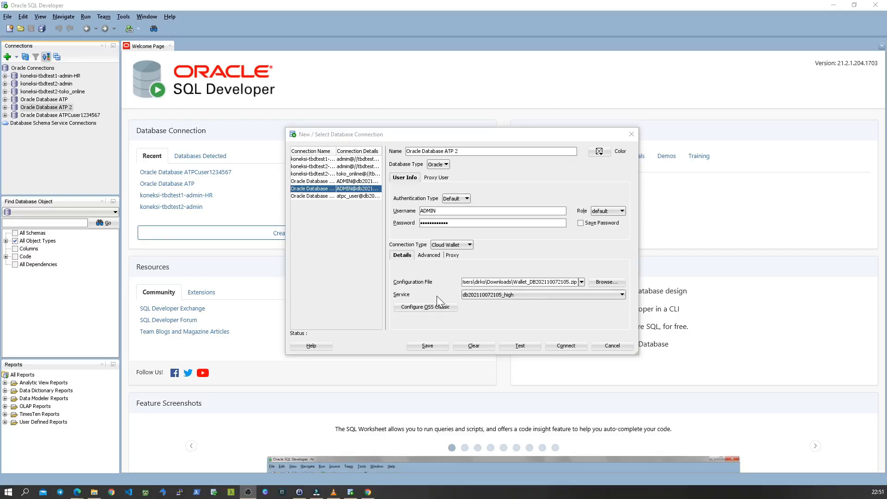
left_click(509, 296)
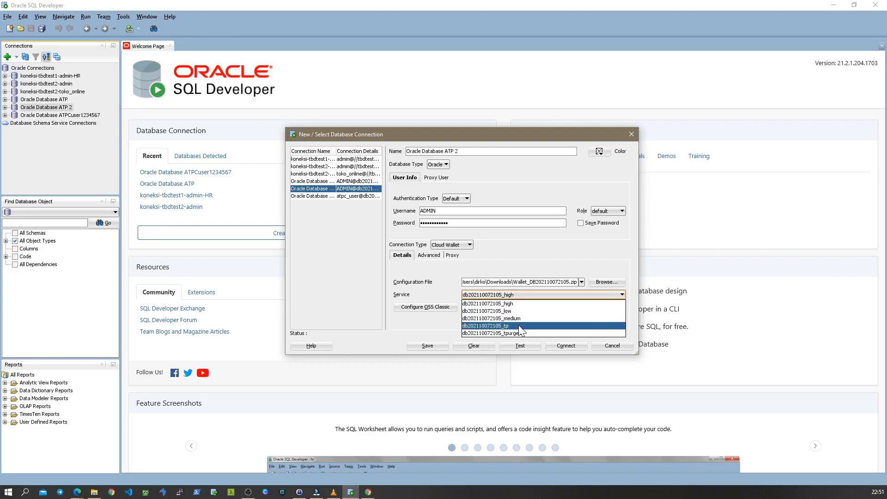
left_click(627, 264)
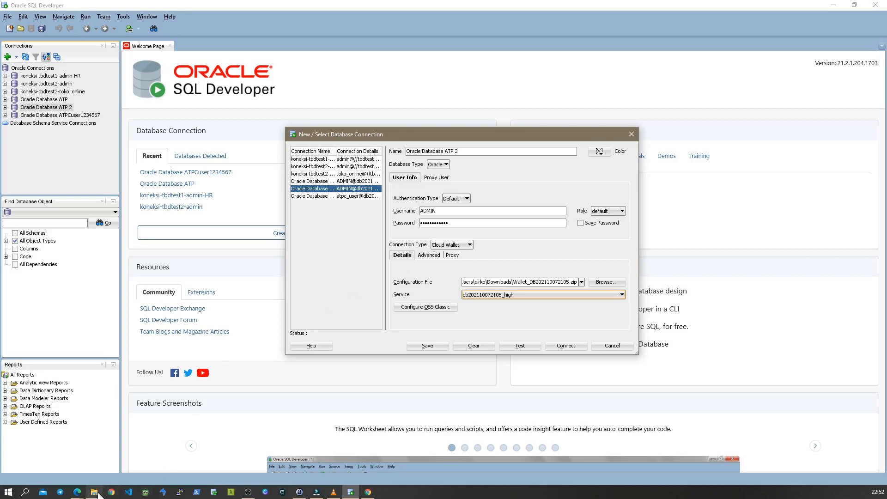
mouse_move(99, 494)
left_click(111, 494)
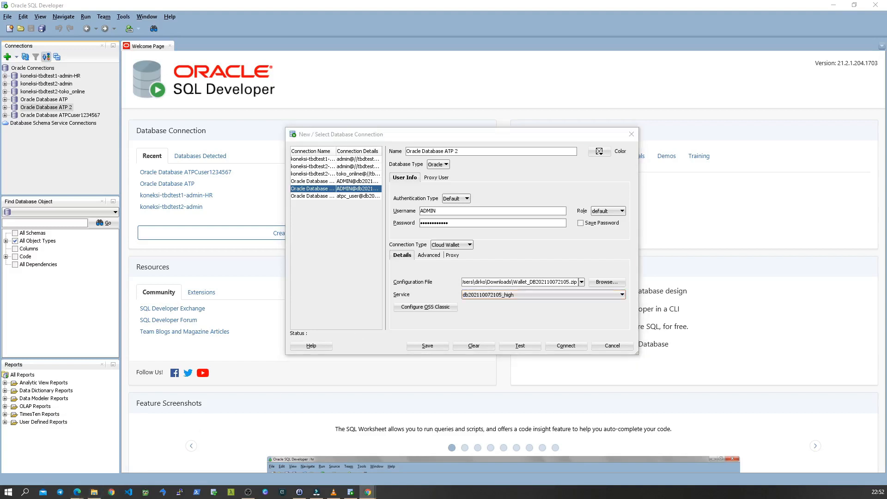
key("alt+Tab")
Open tnsnames.ora from the Downloads Wallet folder in Atom
left_click(93, 491)
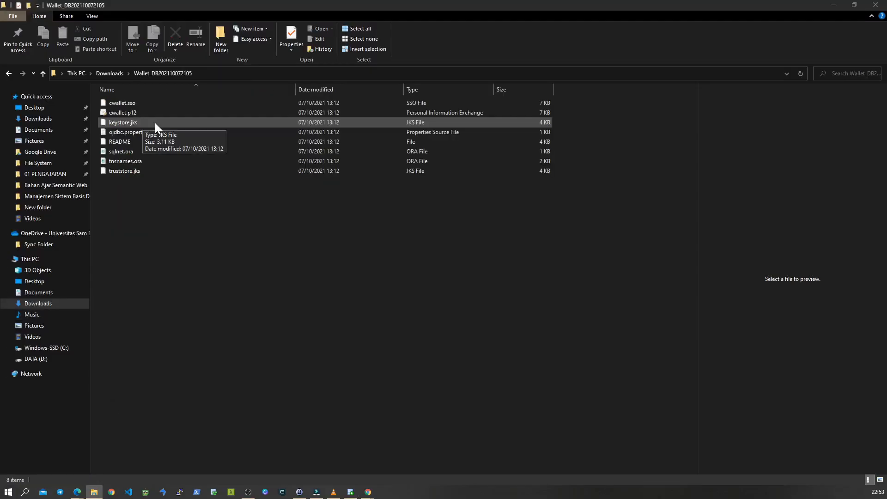
right_click(126, 161)
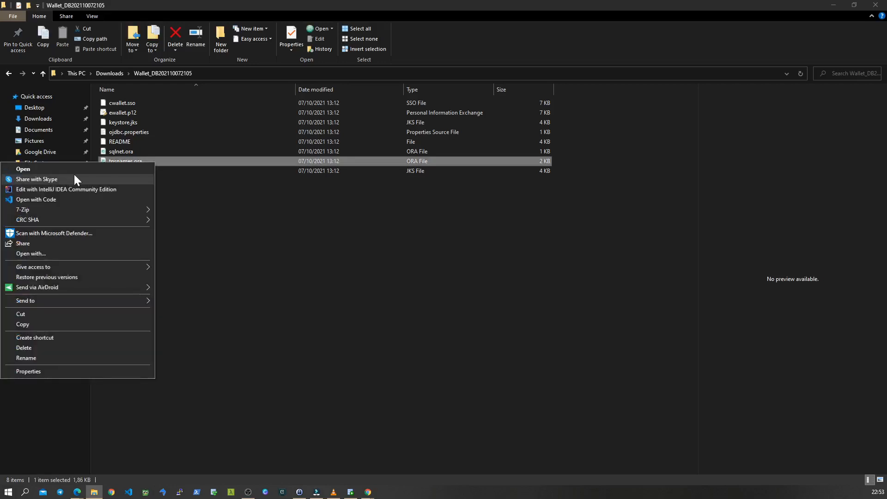
left_click(23, 169)
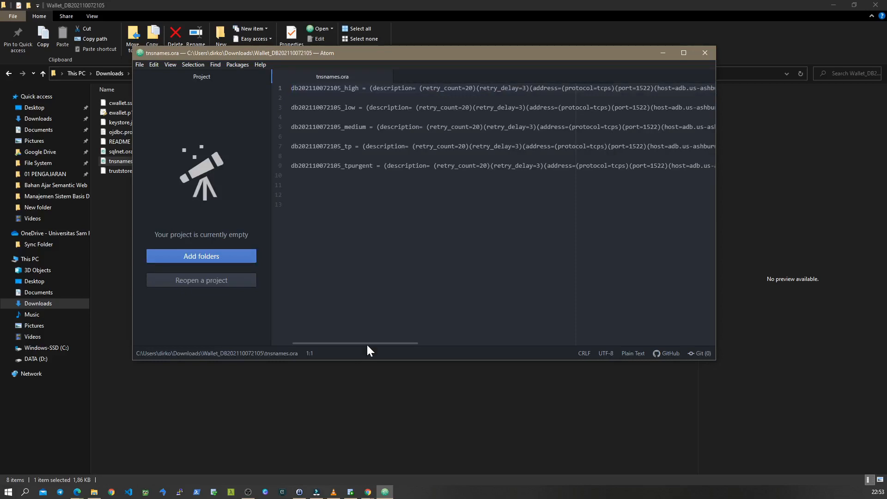
Enlarge the Atom window and scroll through tnsnames.ora to read the port 1522 and host values
left_click_drag(391, 359, 393, 409)
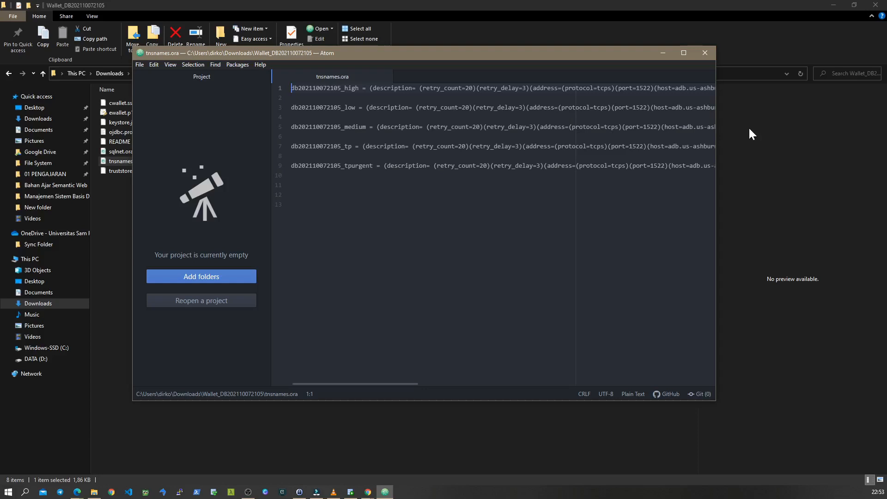
left_click_drag(715, 139, 829, 150)
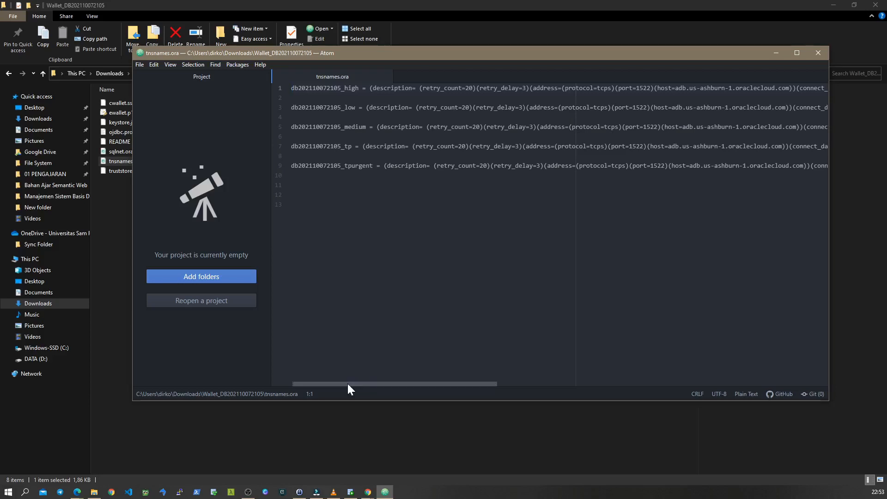
left_click_drag(347, 383, 422, 385)
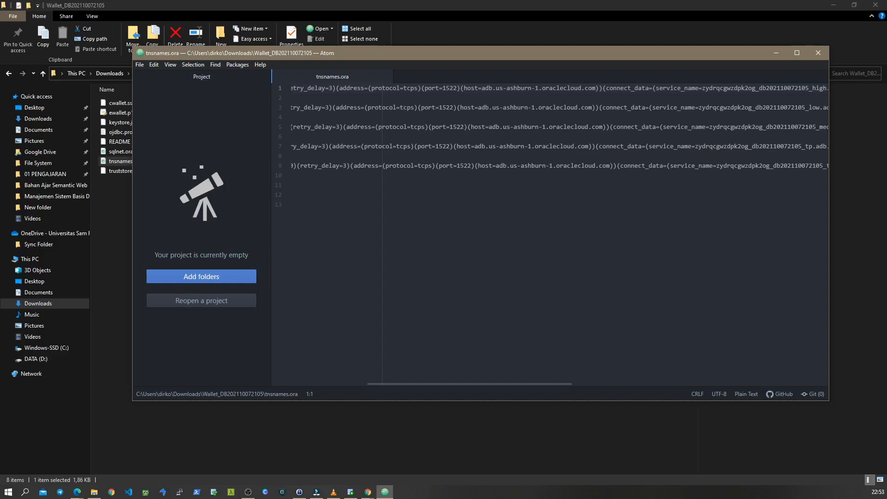
left_click_drag(442, 88, 455, 88)
scroll(558, 235, "right", 1)
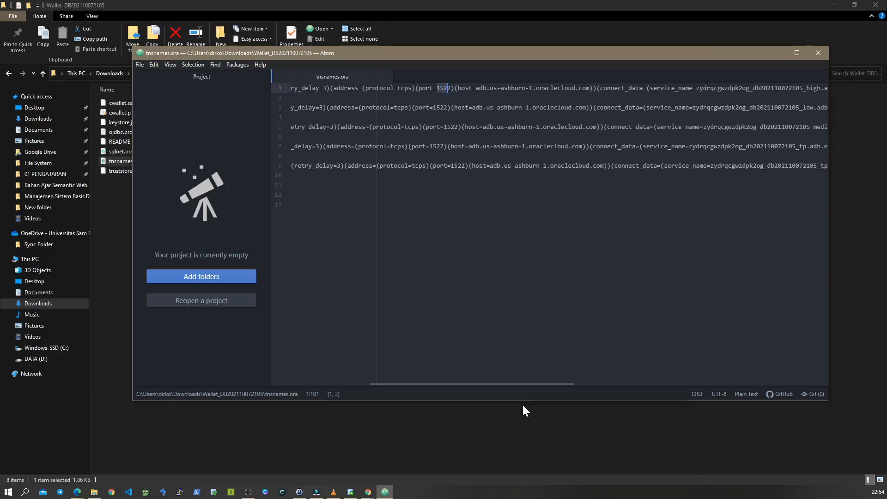
scroll(550, 231, "right", 5)
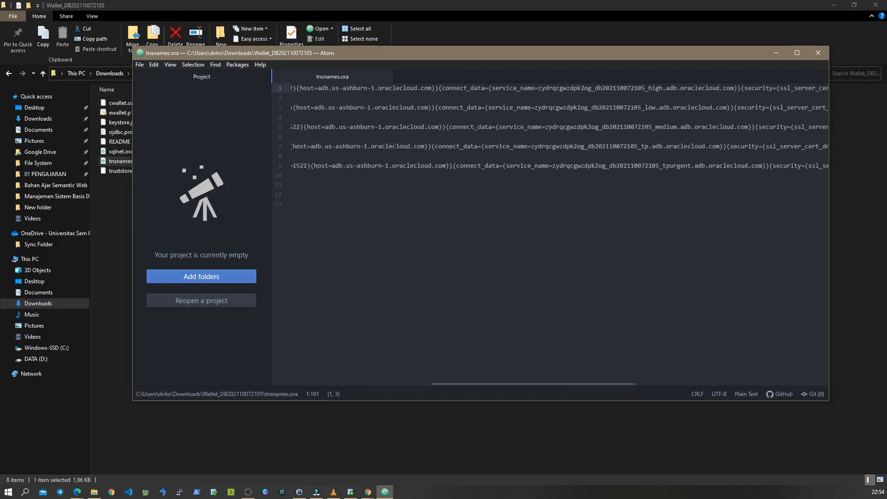
scroll(624, 382, "right", 5)
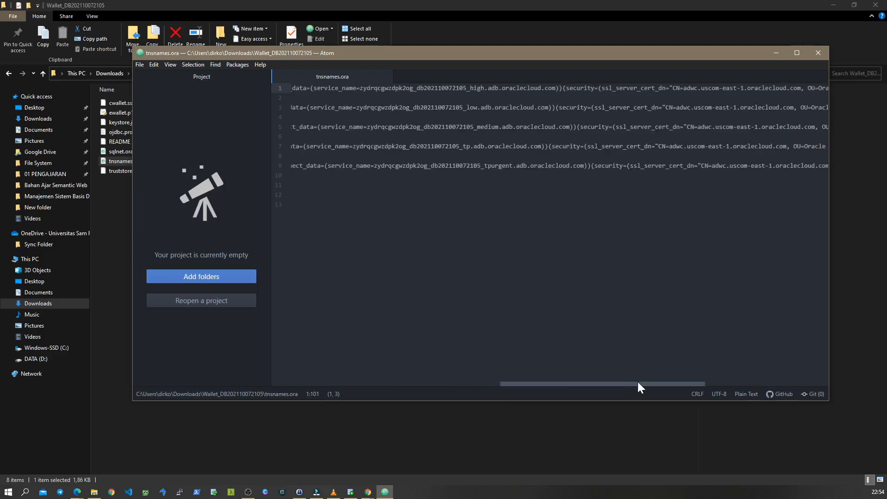
scroll(638, 383, "left", 15)
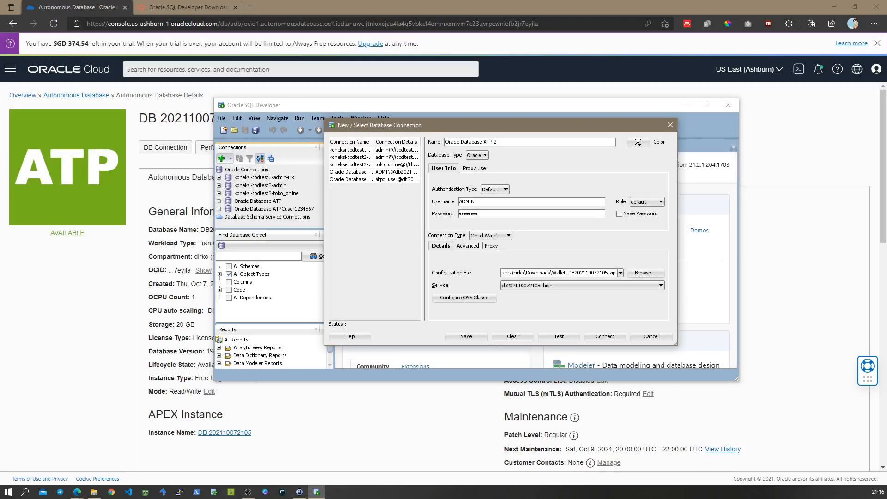
Re-enter the password, test the connection, and connect to Oracle Database ATP 2
type("•••••")
left_click(559, 337)
left_click(605, 337)
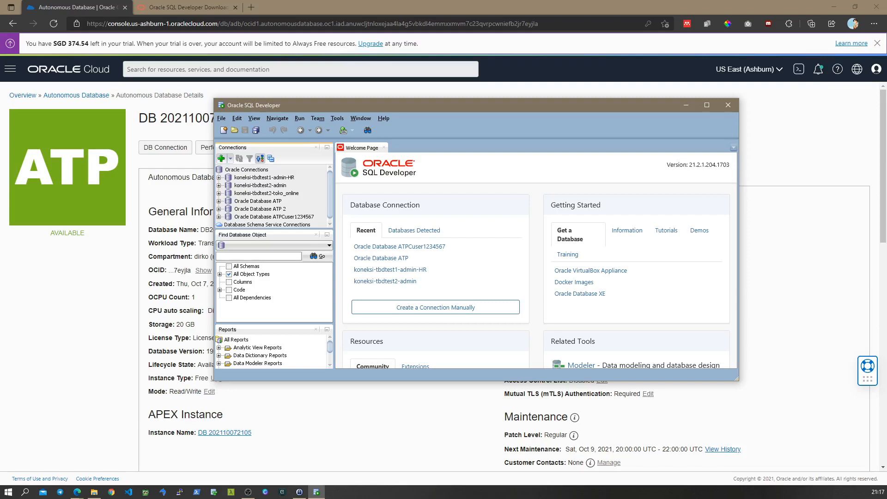
left_click_drag(476, 106, 464, 88)
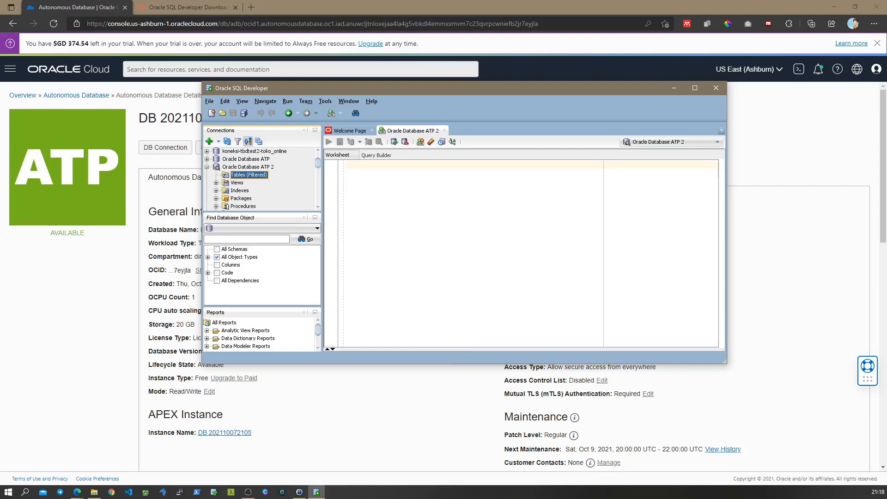
Run 'show user' in the worksheet to confirm the session user is ADMIN
left_click(345, 164)
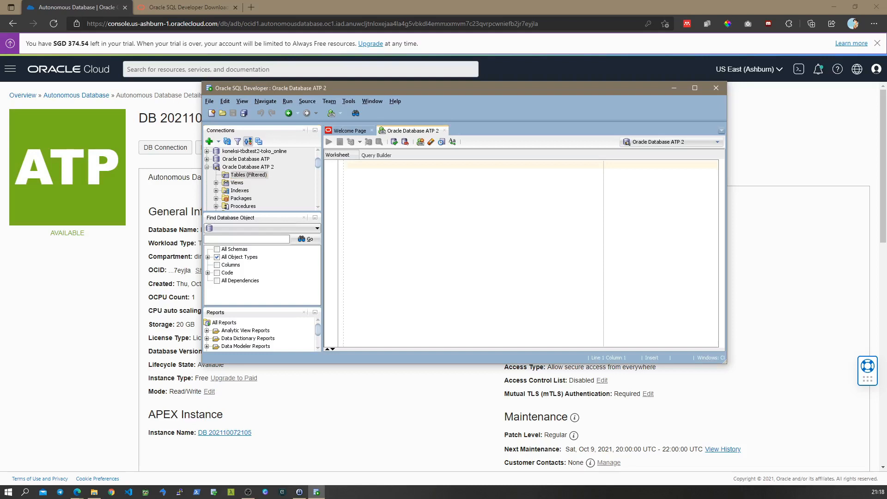
type("sho")
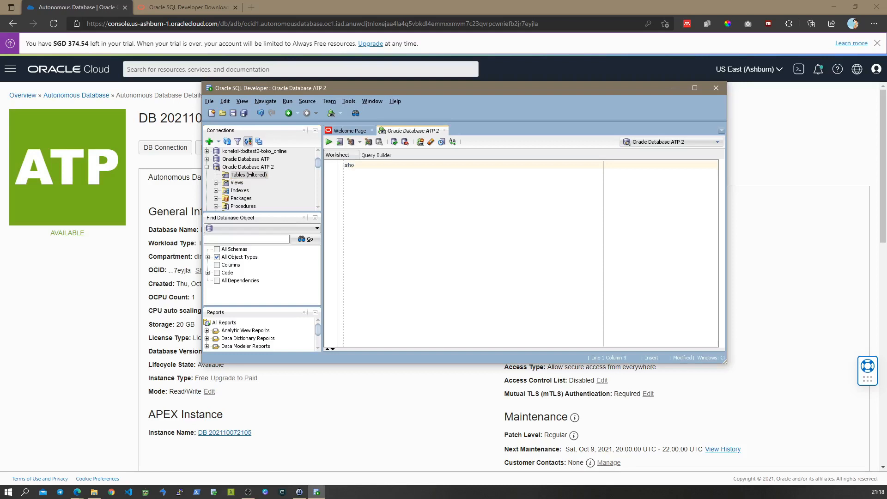
type("w user;")
left_click_drag(378, 165, 344, 165)
left_click(329, 142)
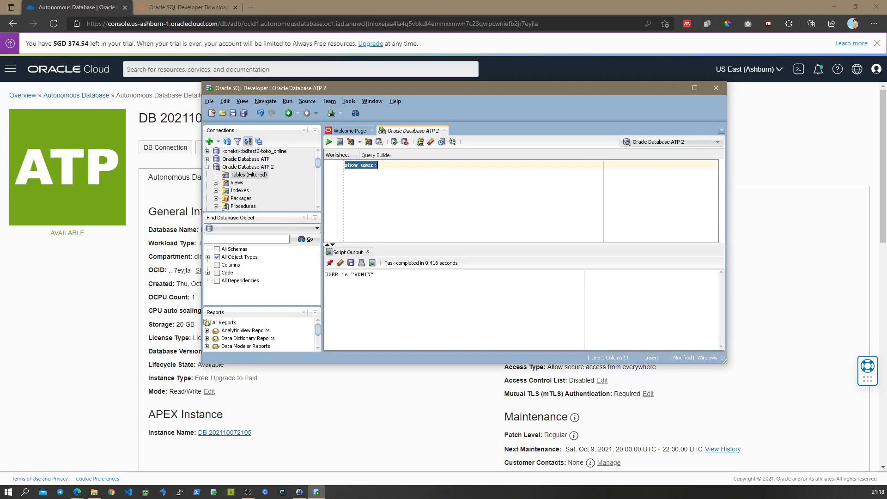
Delete the show user line to leave the worksheet empty
key("Right")
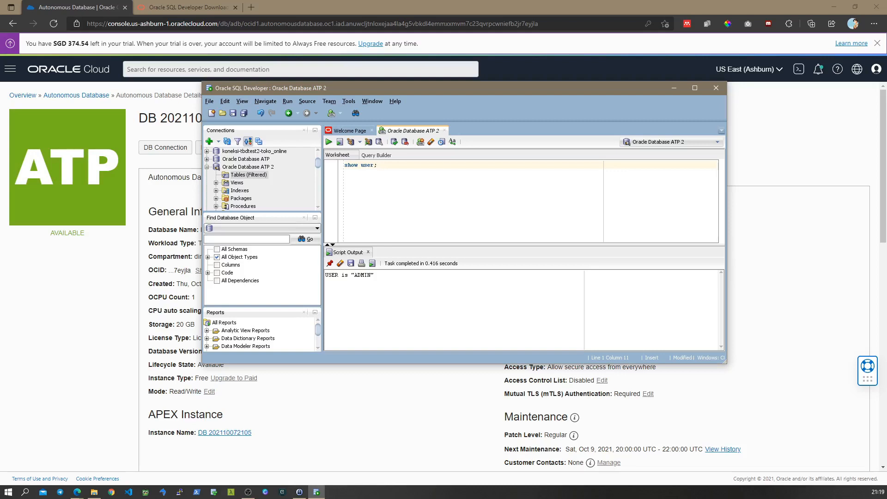
key("shift+Home")
key("BackSpace")
left_click_drag(382, 92, 352, 77)
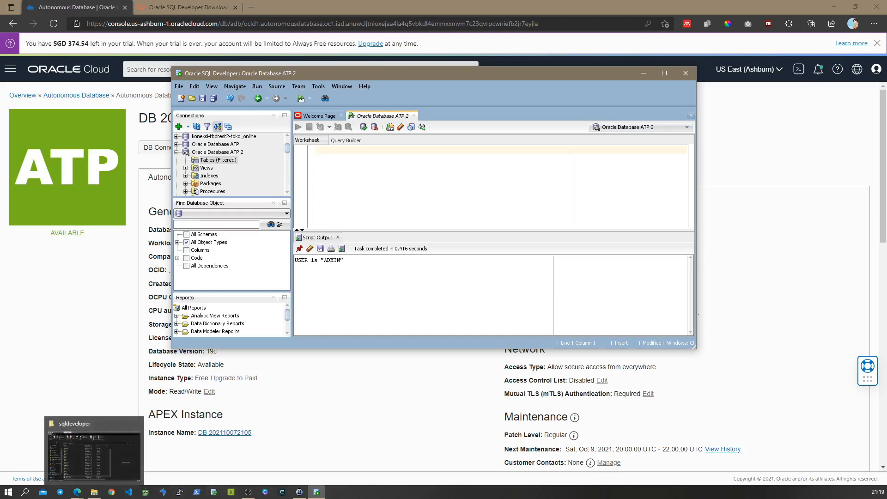
left_click(94, 492)
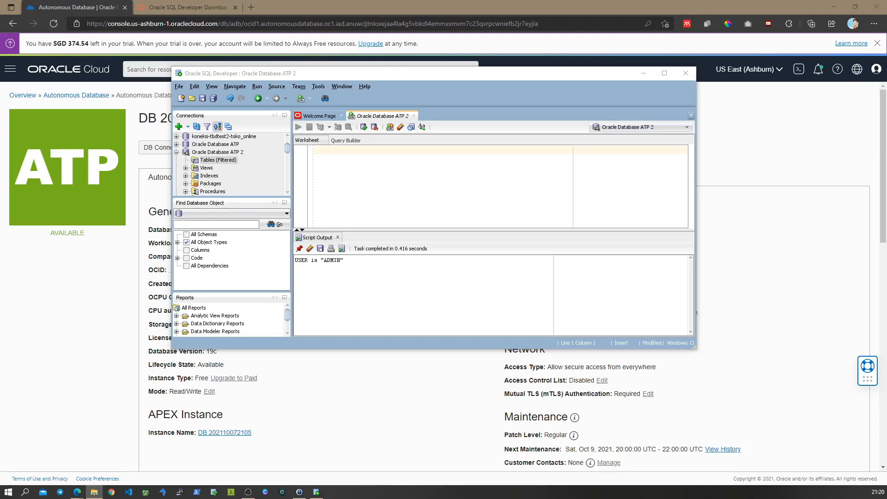
Open SQL_Schema.sql via File > Open and select Oracle Database ATP 2 as its connection
left_click(178, 87)
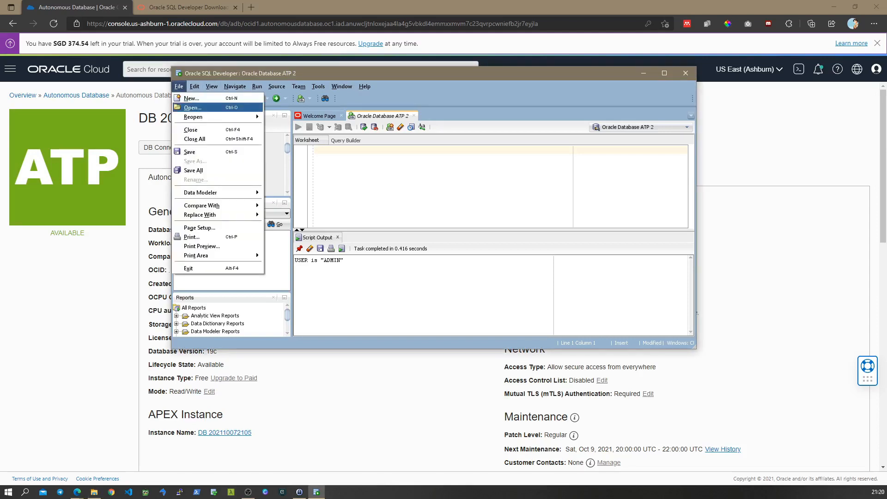
left_click(191, 107)
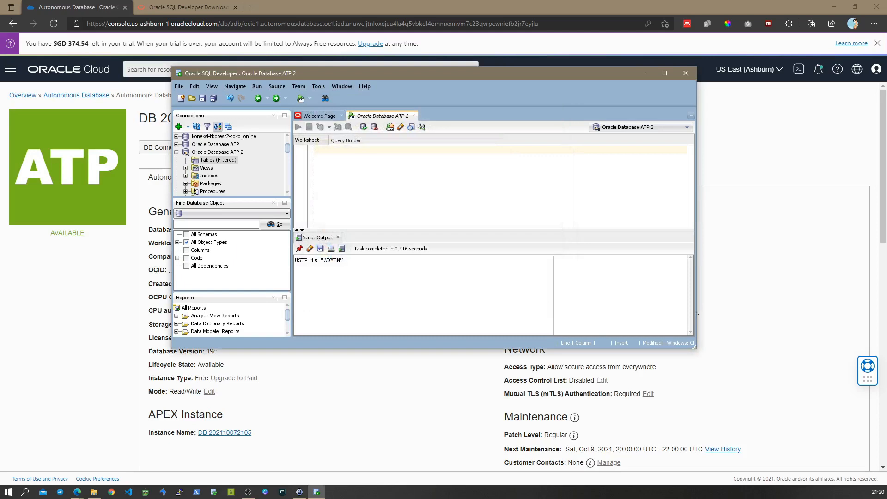
left_click_drag(415, 73, 388, 75)
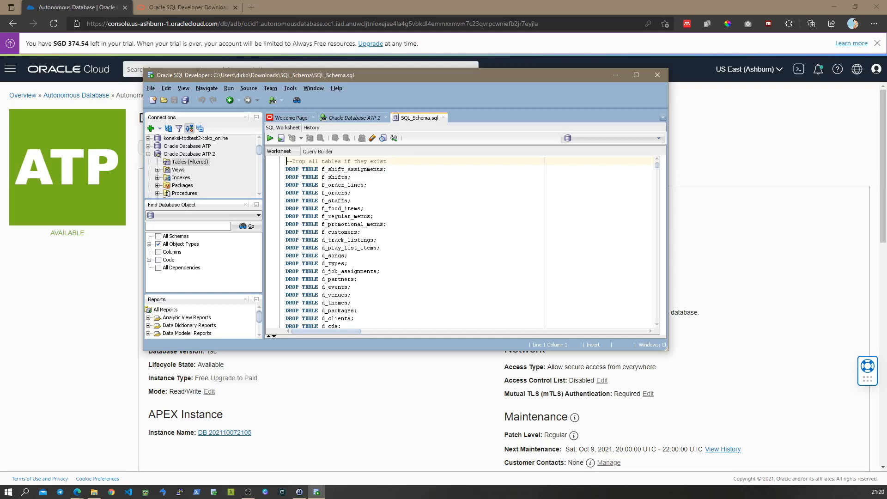
scroll(461, 243, "down", 3)
scroll(462, 242, "up", 3)
left_click(637, 138)
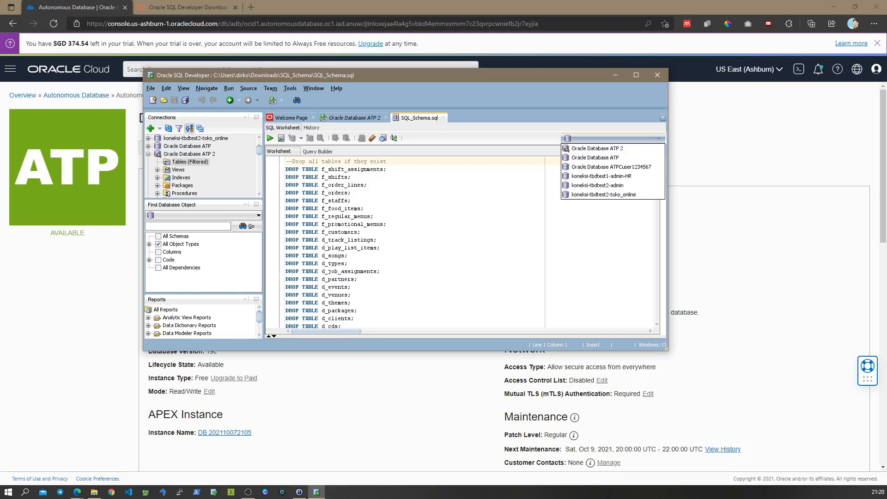
left_click(597, 148)
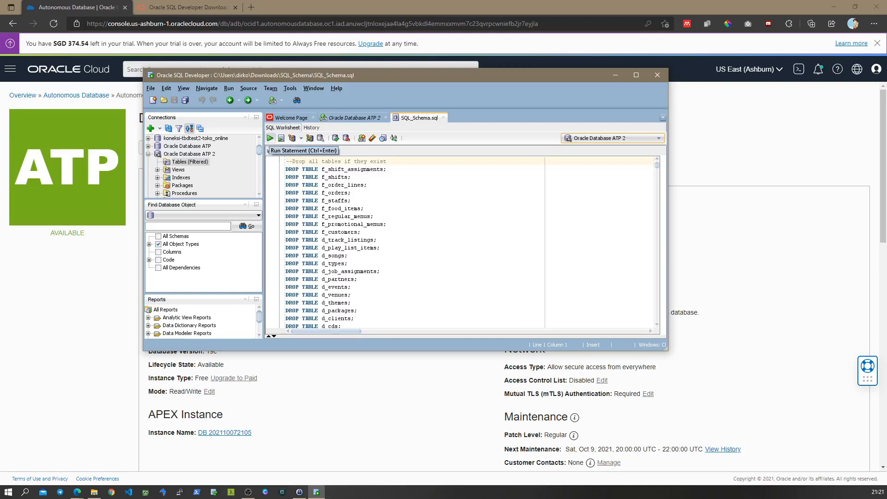
Run the whole SQL_Schema.sql script with Run Script (F5)
left_click(281, 138)
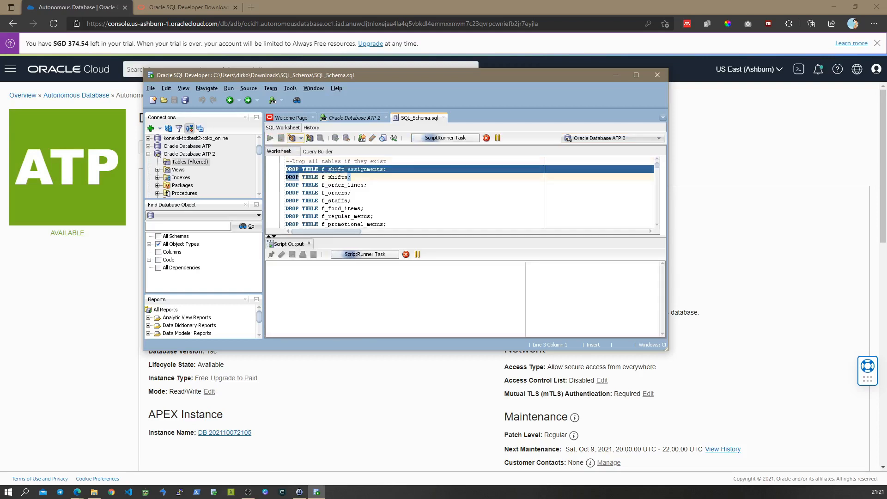